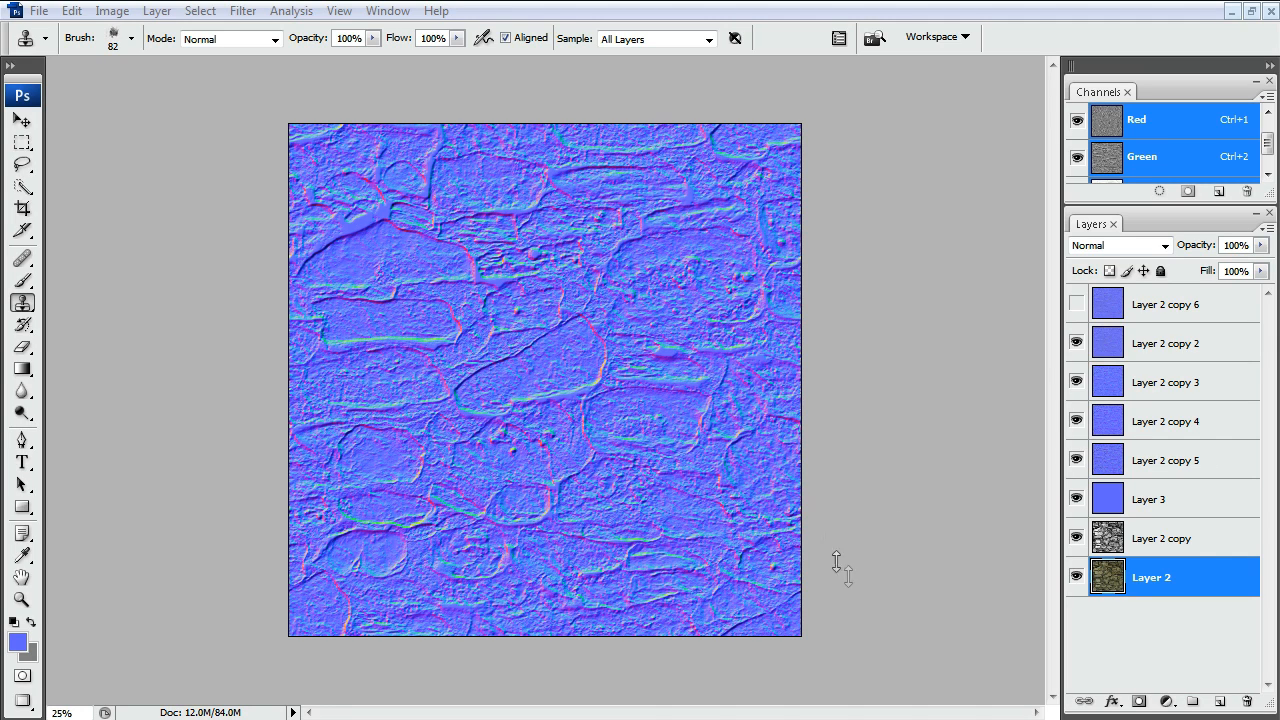
Step: Hide the layers above Layer 2 and delete the Layer 2 copy 6 normal map layer
left_click_drag(1078, 345, 1078, 545)
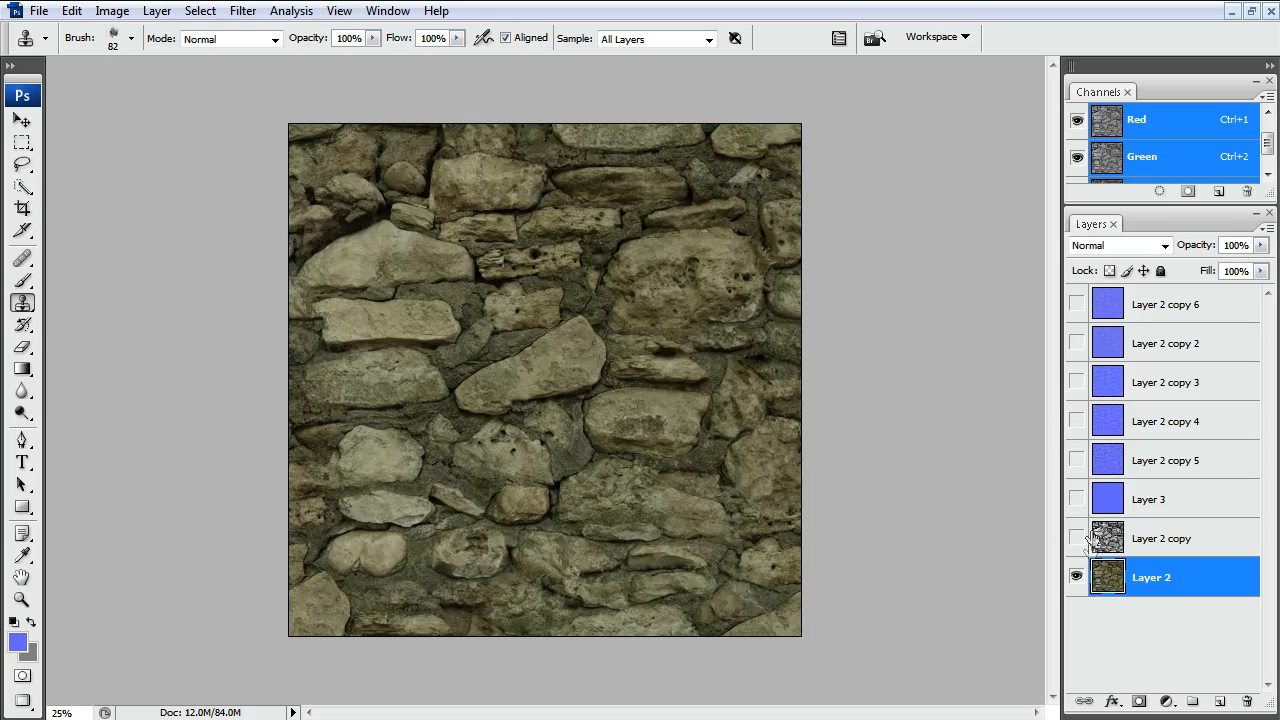
left_click(1140, 545)
left_click(1140, 580)
left_click(1077, 304)
left_click(1118, 314)
left_click_drag(1118, 314, 1247, 701)
Step: Show the normal map layers from Layer 2 copy 2 down to Layer 3 and merge them into one layer
left_click_drag(1077, 304, 1076, 460)
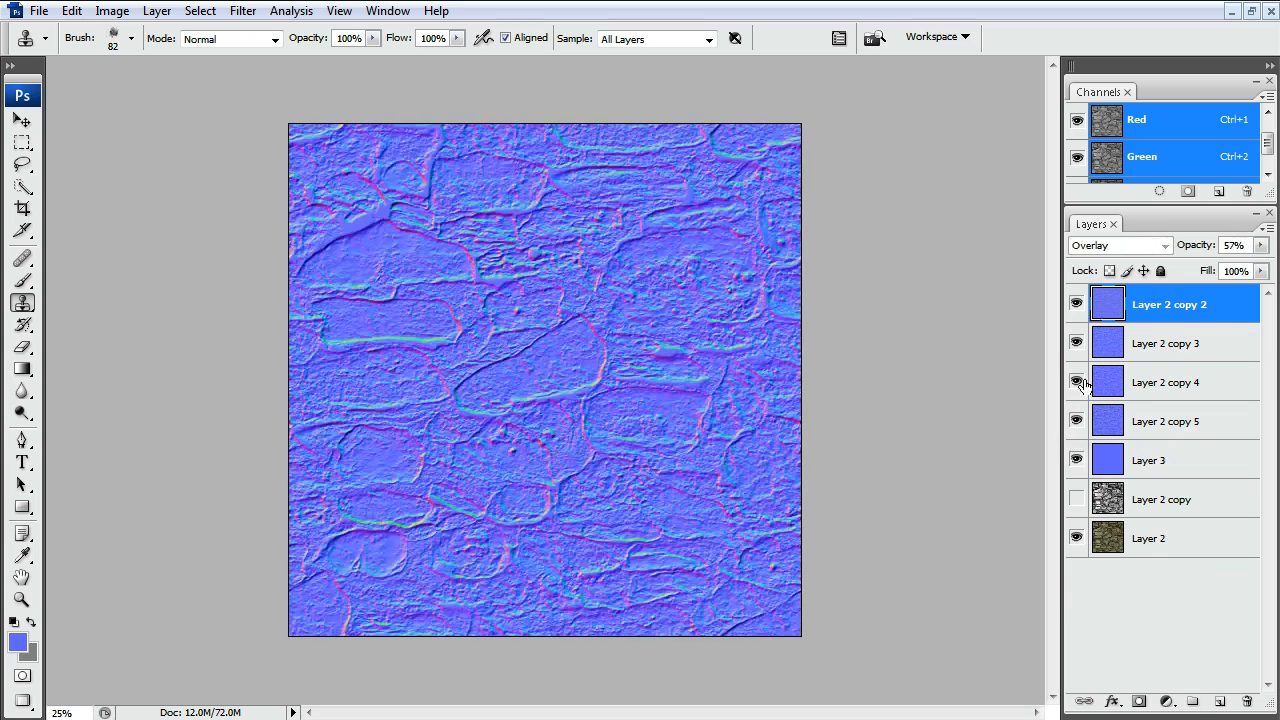
left_click(1118, 468, "shift")
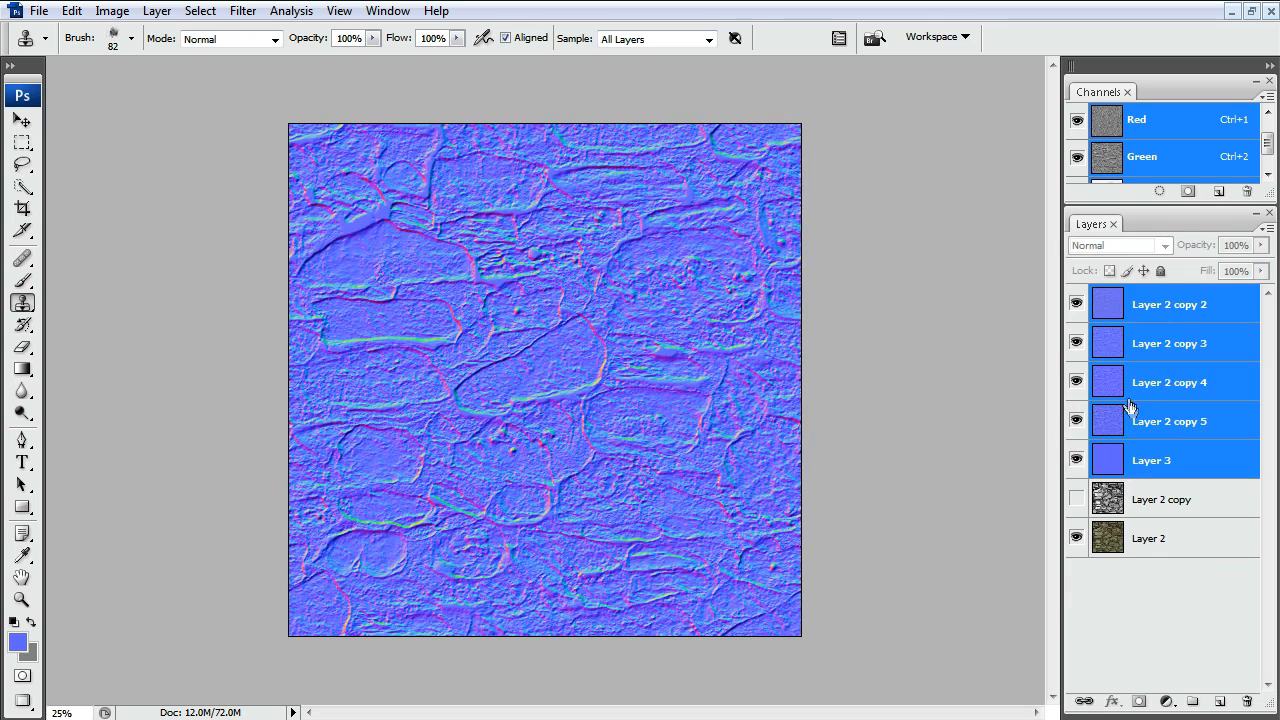
key("ctrl+e")
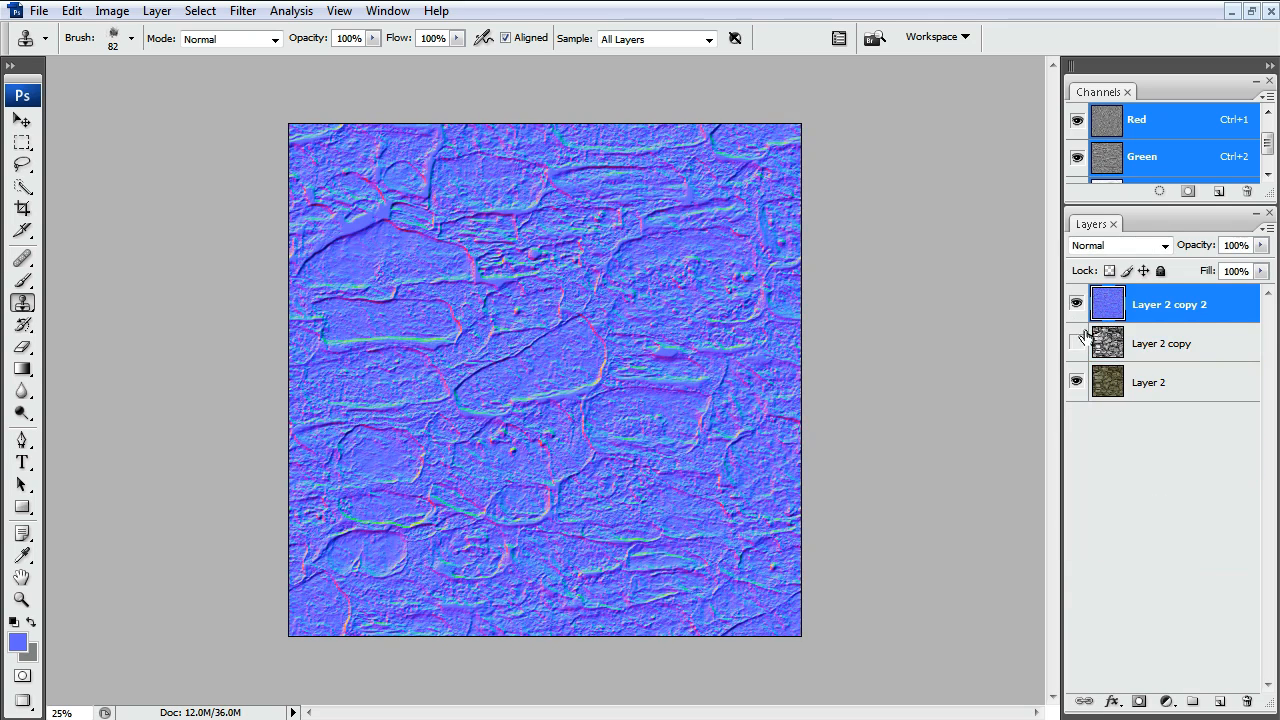
Step: Hide the merged normal map layer and delete the black-and-white Layer 2 copy
left_click(1076, 302)
left_click_drag(1110, 310, 1247, 701)
left_click(1106, 345)
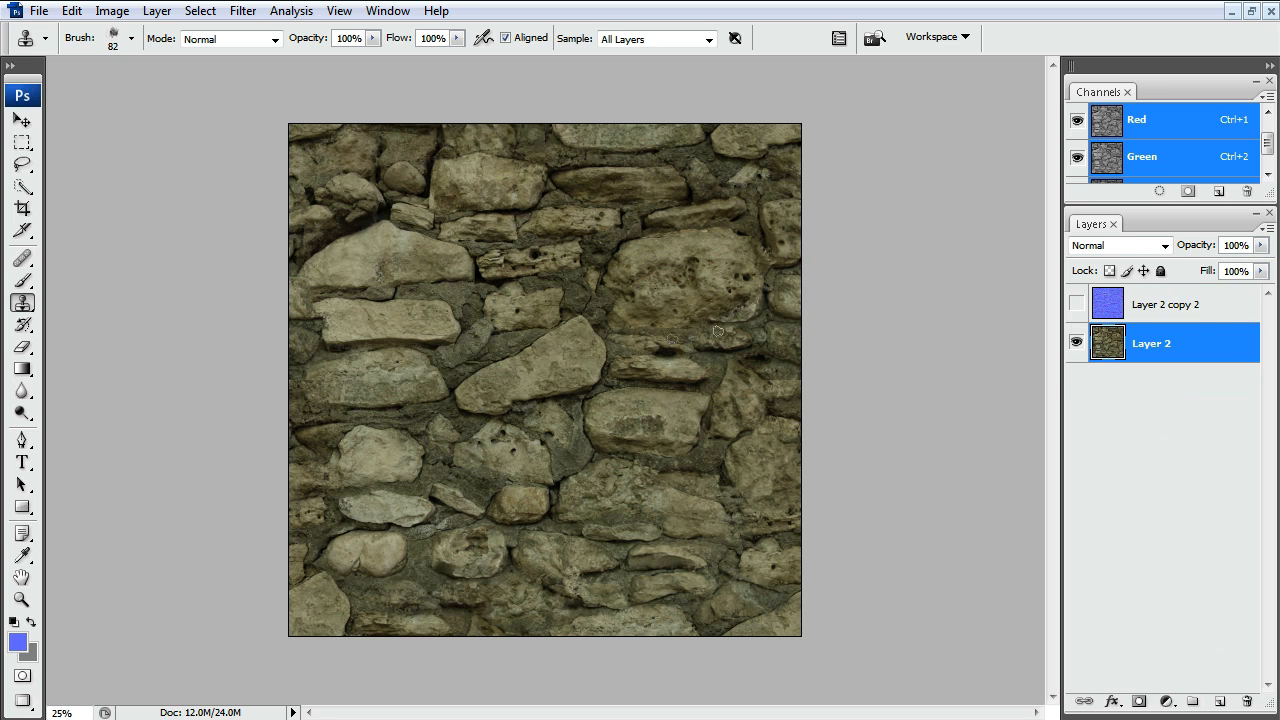
mouse_move(1148, 342)
left_mouse_down()
mouse_move(1163, 506)
mouse_move(1220, 671)
mouse_move(1195, 537)
mouse_move(1200, 686)
mouse_move(1210, 374)
mouse_move(1133, 340)
left_mouse_up()
Step: Add a Levels adjustment layer with white input 185 and midtone 0.79, and move it below the normal map layer
left_click(1140, 655)
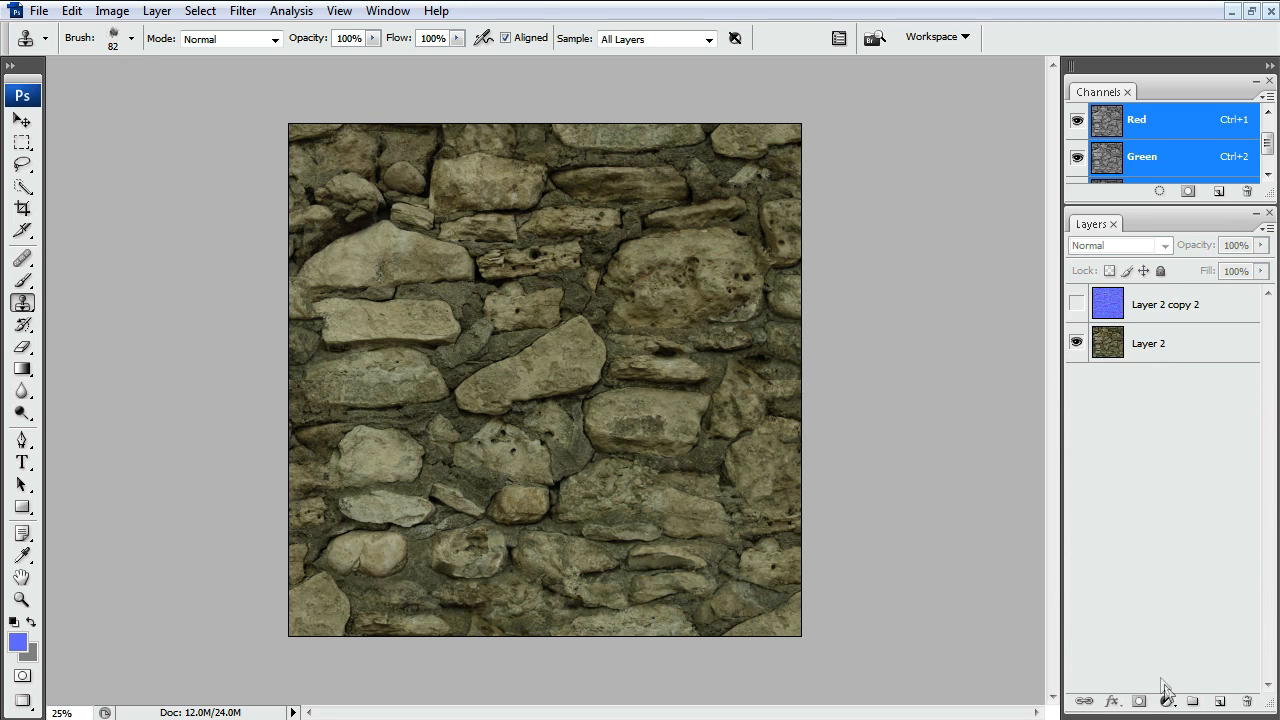
left_click(1168, 702)
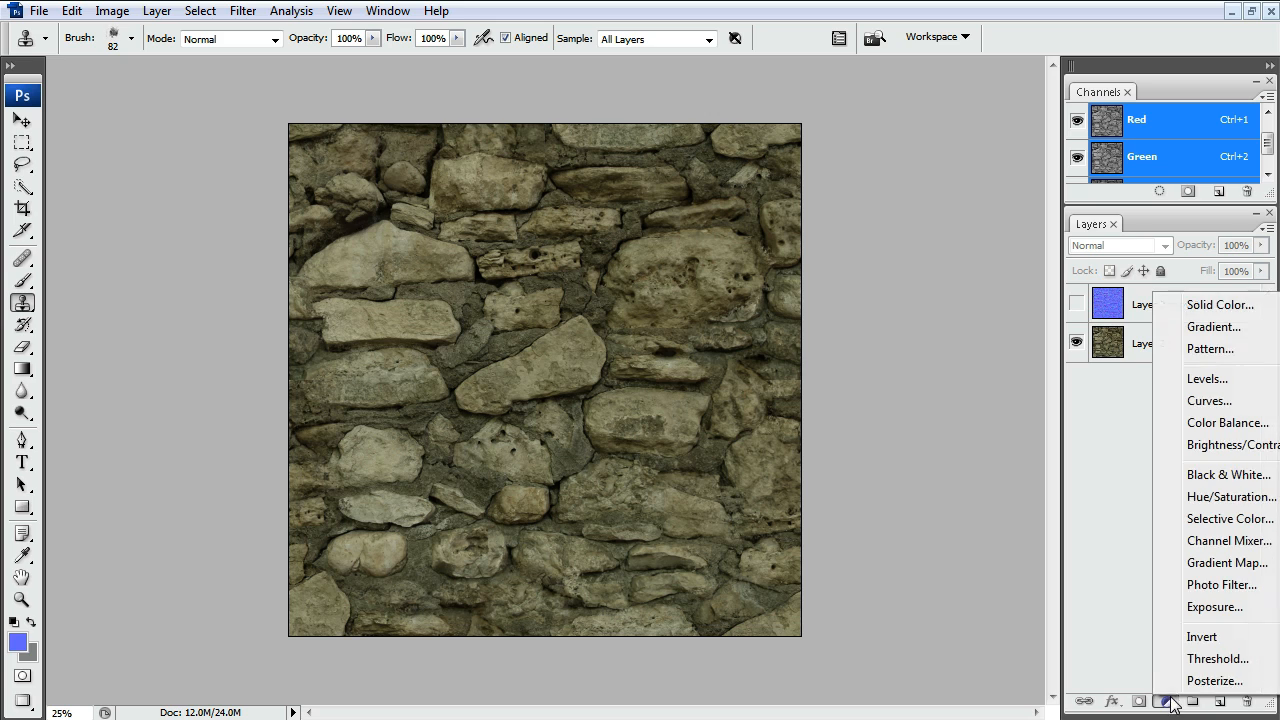
left_click(1240, 381)
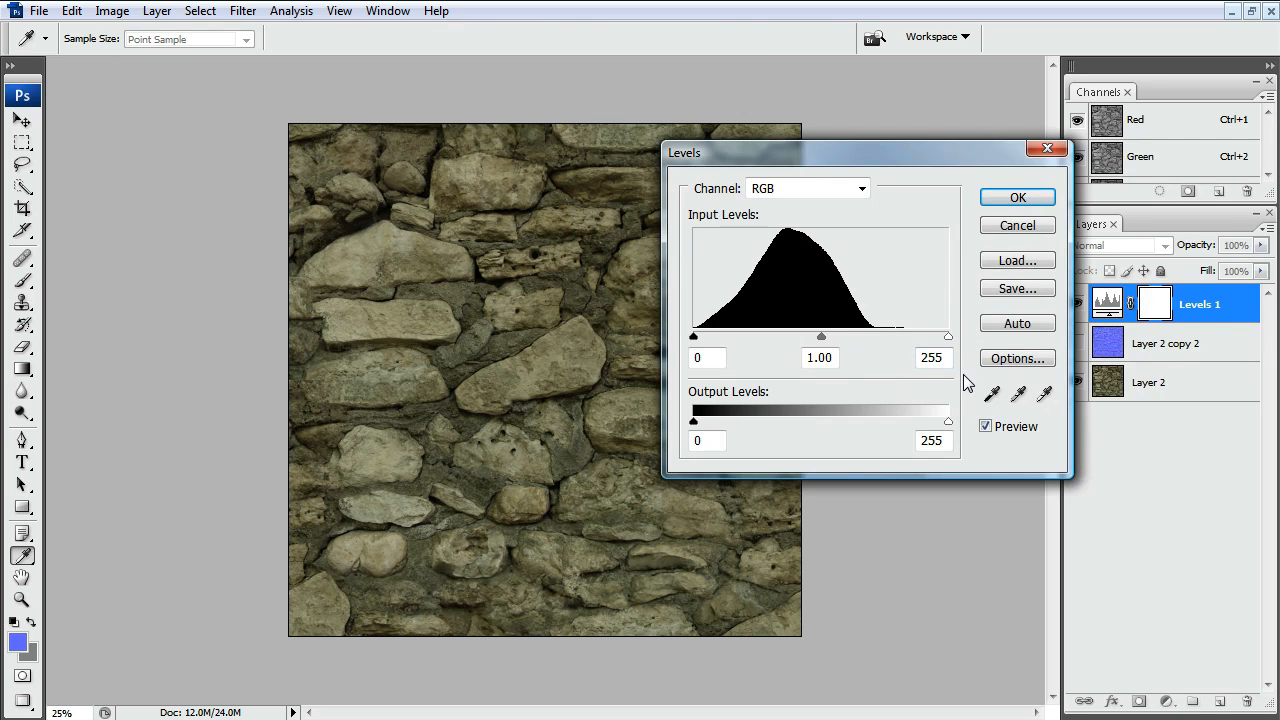
left_click_drag(948, 337, 877, 337)
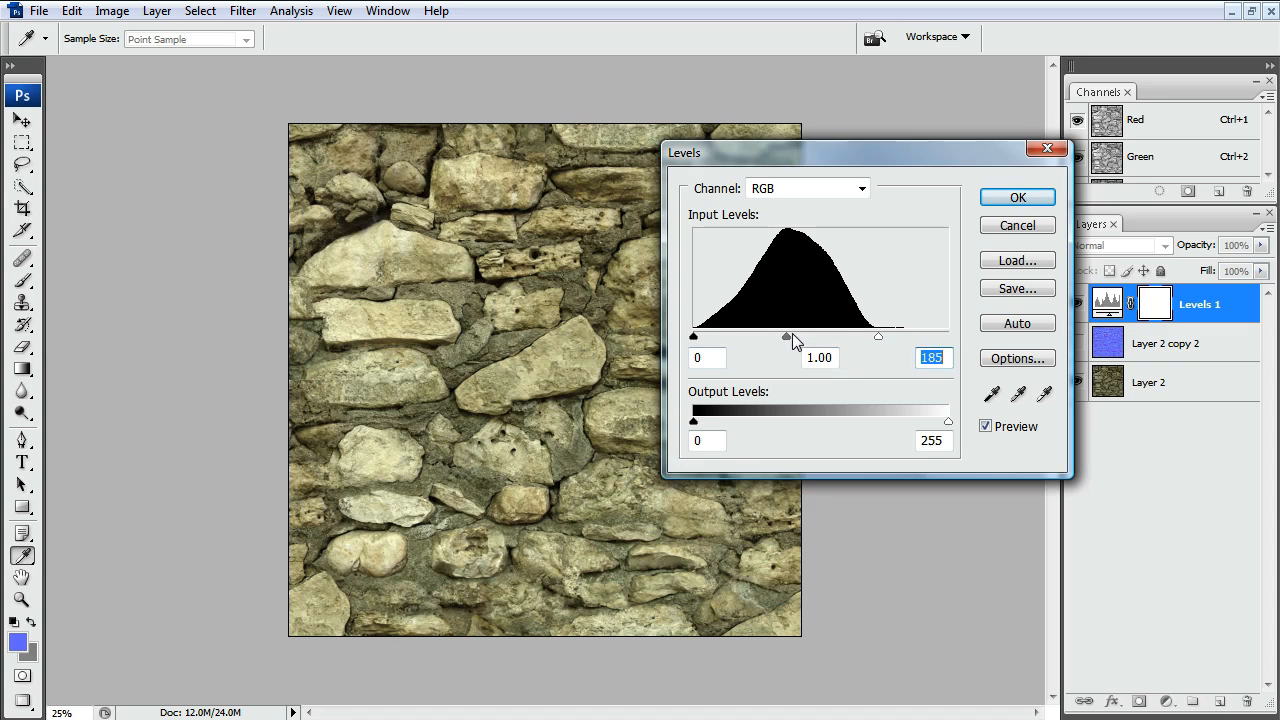
mouse_move(788, 338)
left_mouse_down()
mouse_move(834, 337)
mouse_move(801, 338)
left_mouse_up()
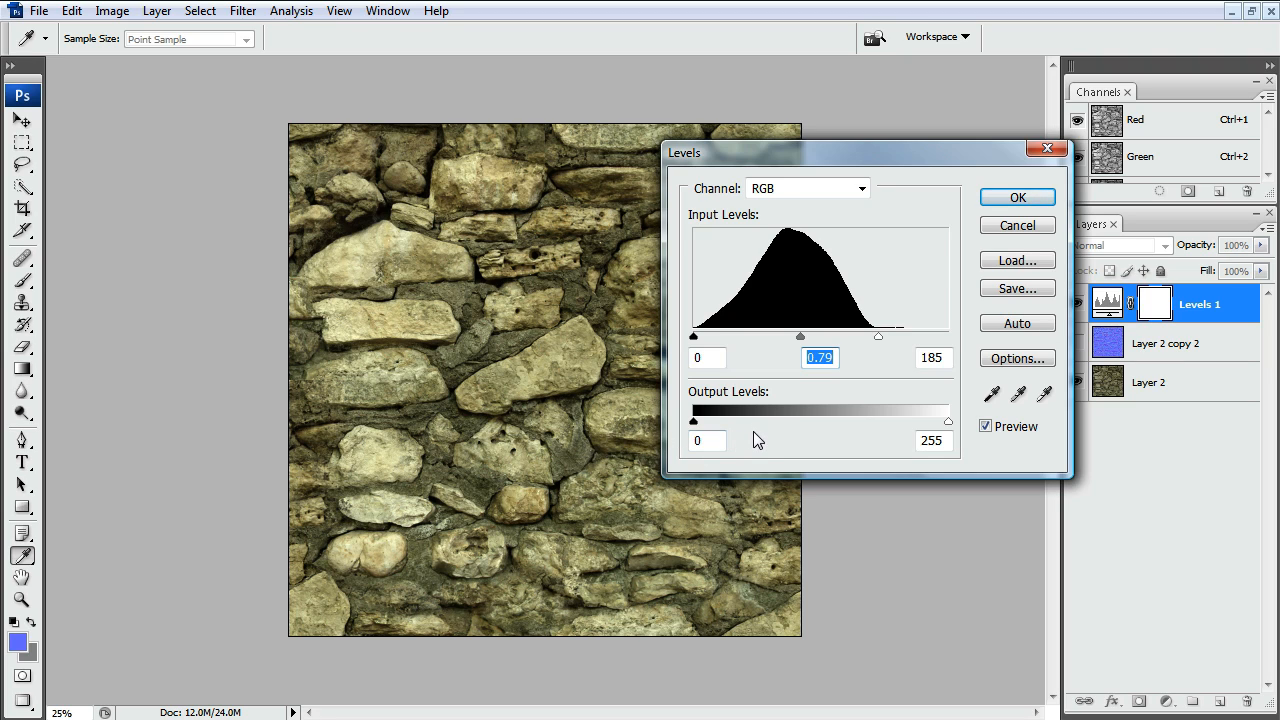
left_click(1017, 197)
left_click_drag(1110, 305, 1150, 360)
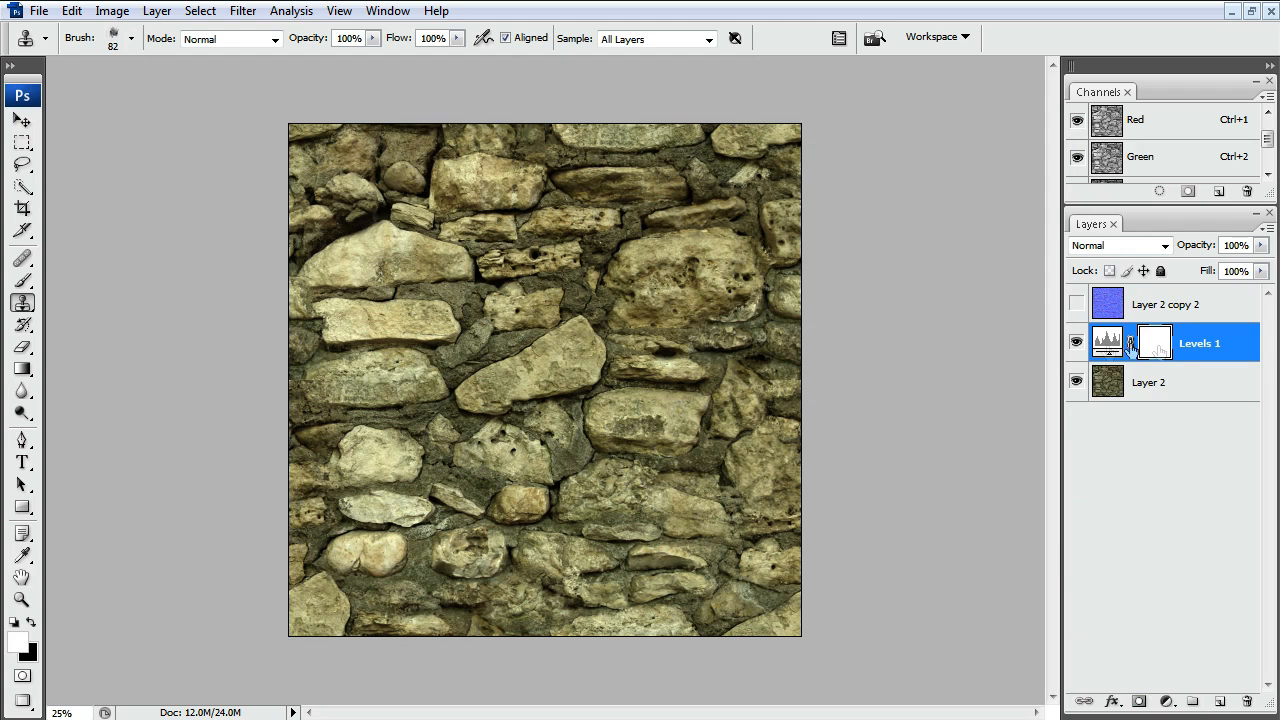
Step: Add a Hue/Saturation adjustment layer above the Levels layer with Saturation set to -30
left_click(1166, 701)
left_click(1218, 502)
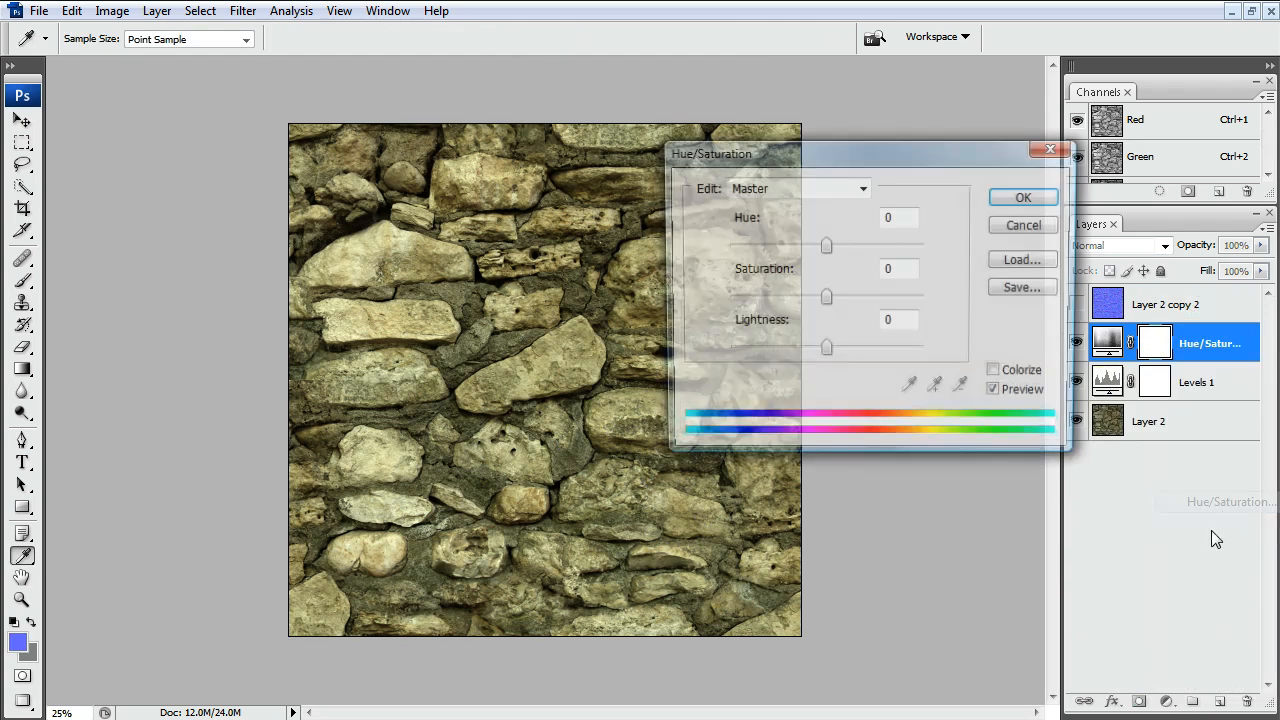
left_click_drag(826, 297, 796, 298)
left_click(1022, 197)
key("s")
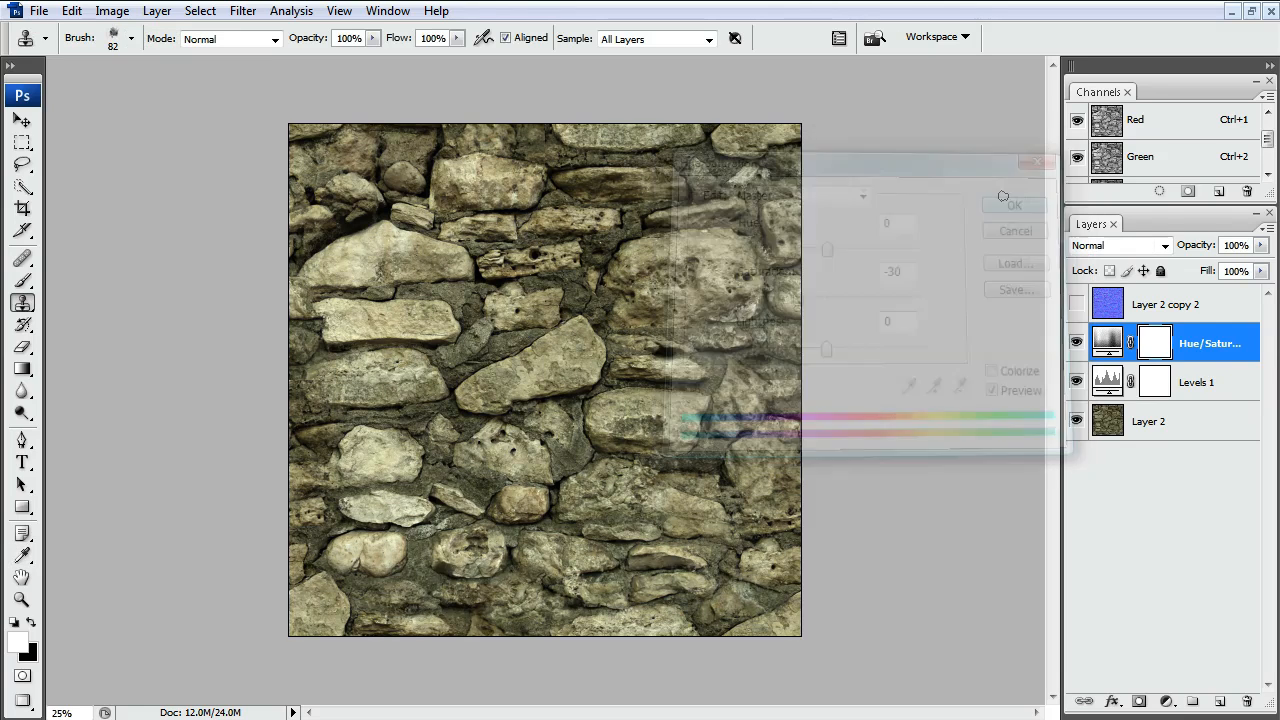
Step: Compare the stone texture with and without the Levels and Hue/Saturation adjustments by toggling their visibility
left_click(1079, 343)
left_click(1079, 382)
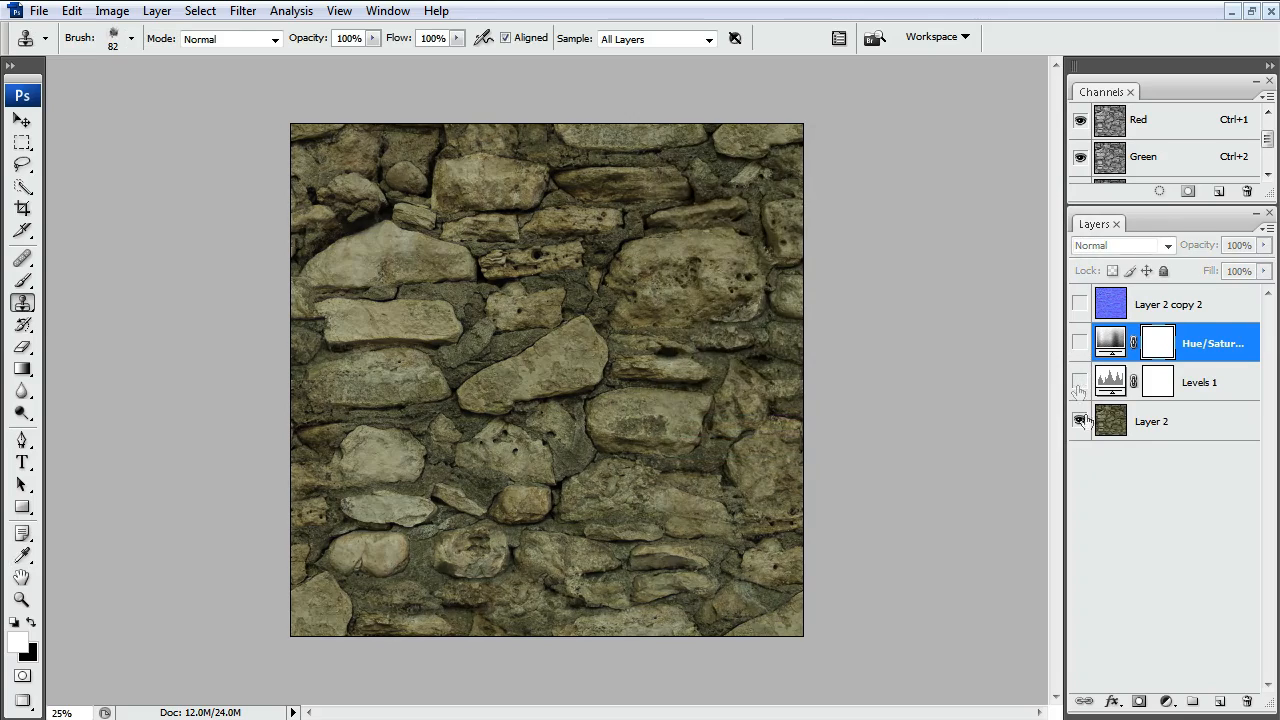
left_click_drag(1077, 343, 1075, 385)
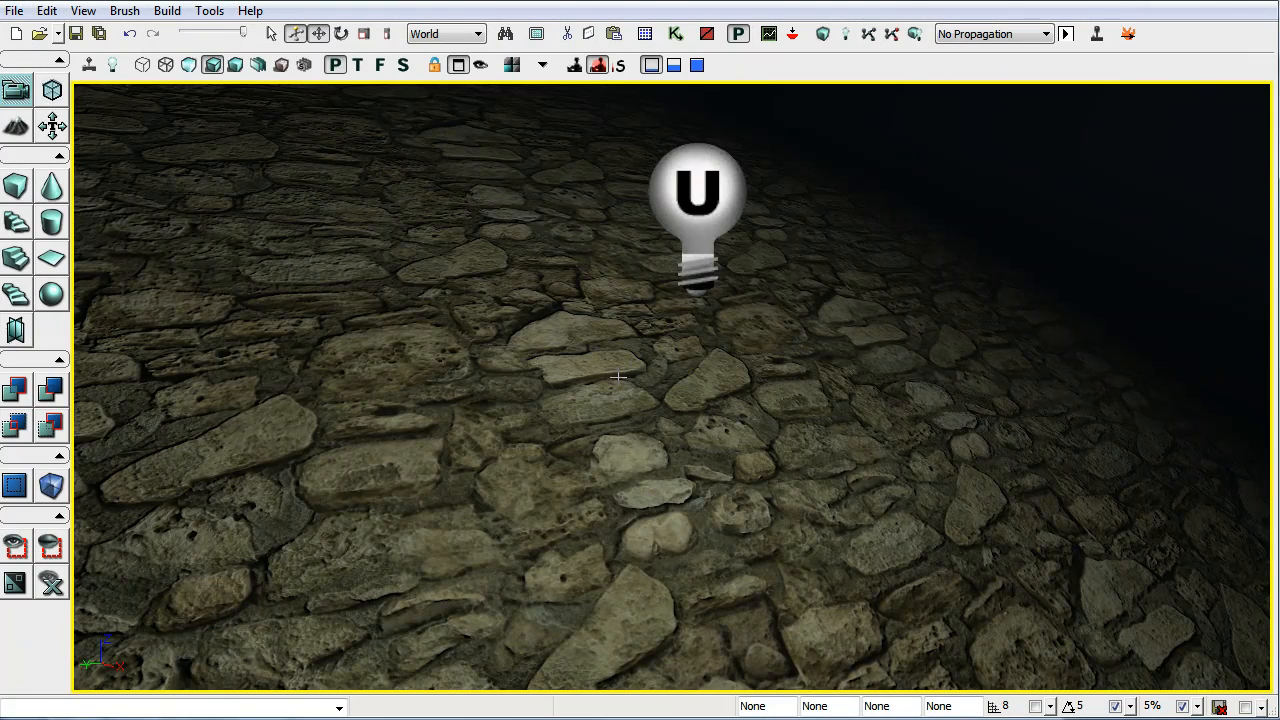
Step: In Unreal Editor, open the properties of the point light above the stone floor and show its LightComponent settings
left_click(687, 204)
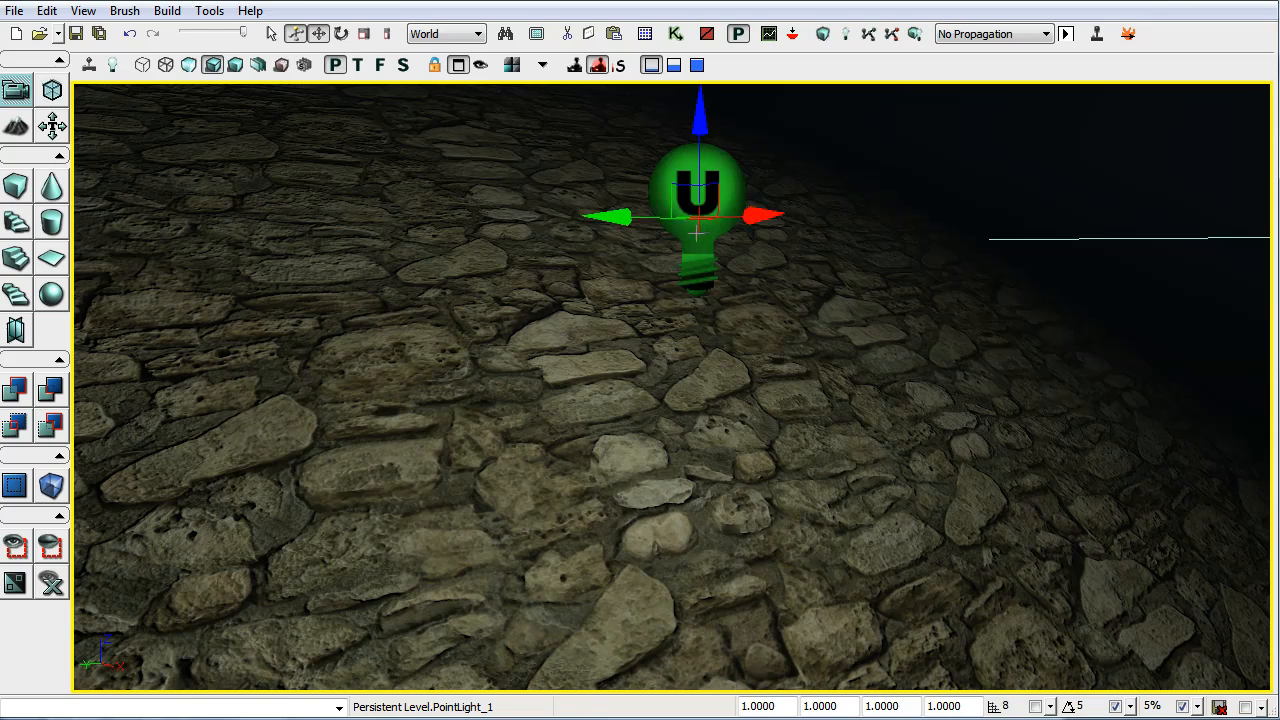
double_click(688, 235)
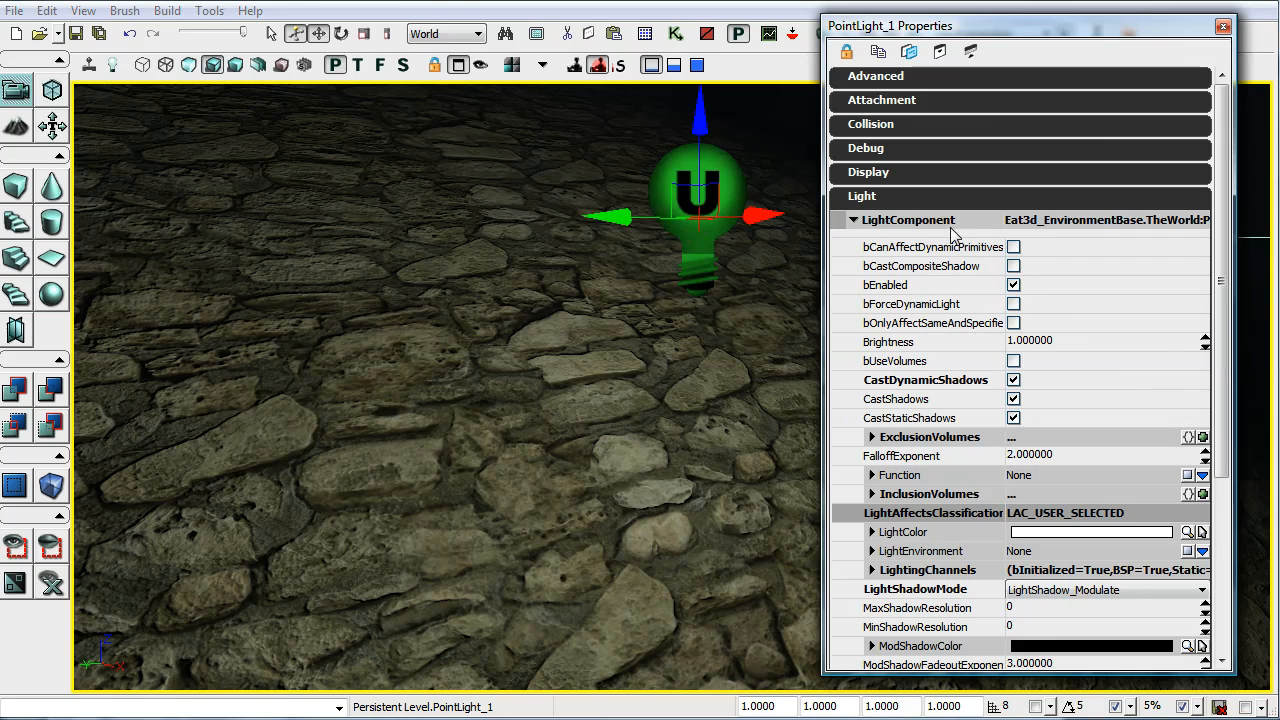
left_click(1210, 235)
left_click(924, 200)
double_click(942, 224)
double_click(942, 224)
double_click(942, 224)
Step: Test the point light's Brightness on the dark stone texture at 2, 3, 4 and 3 again, and return it to 1
left_click(1036, 345)
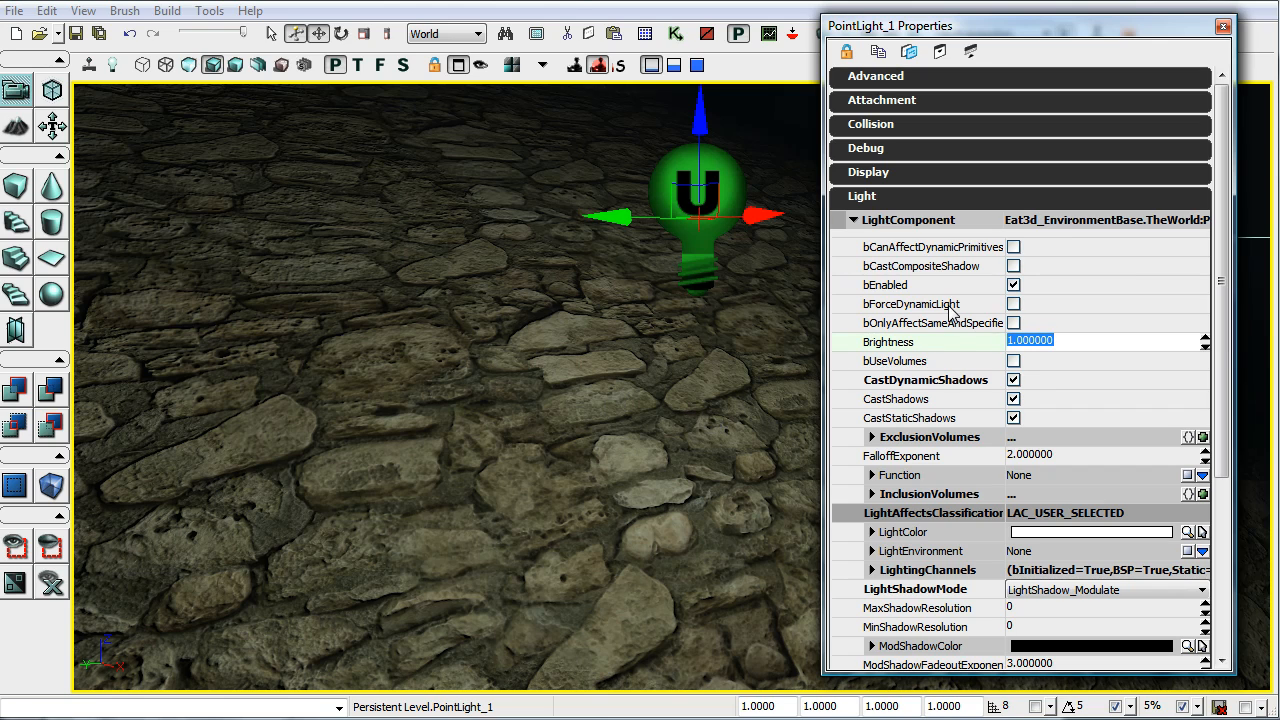
type("2")
key("Return")
type("3")
key("Return")
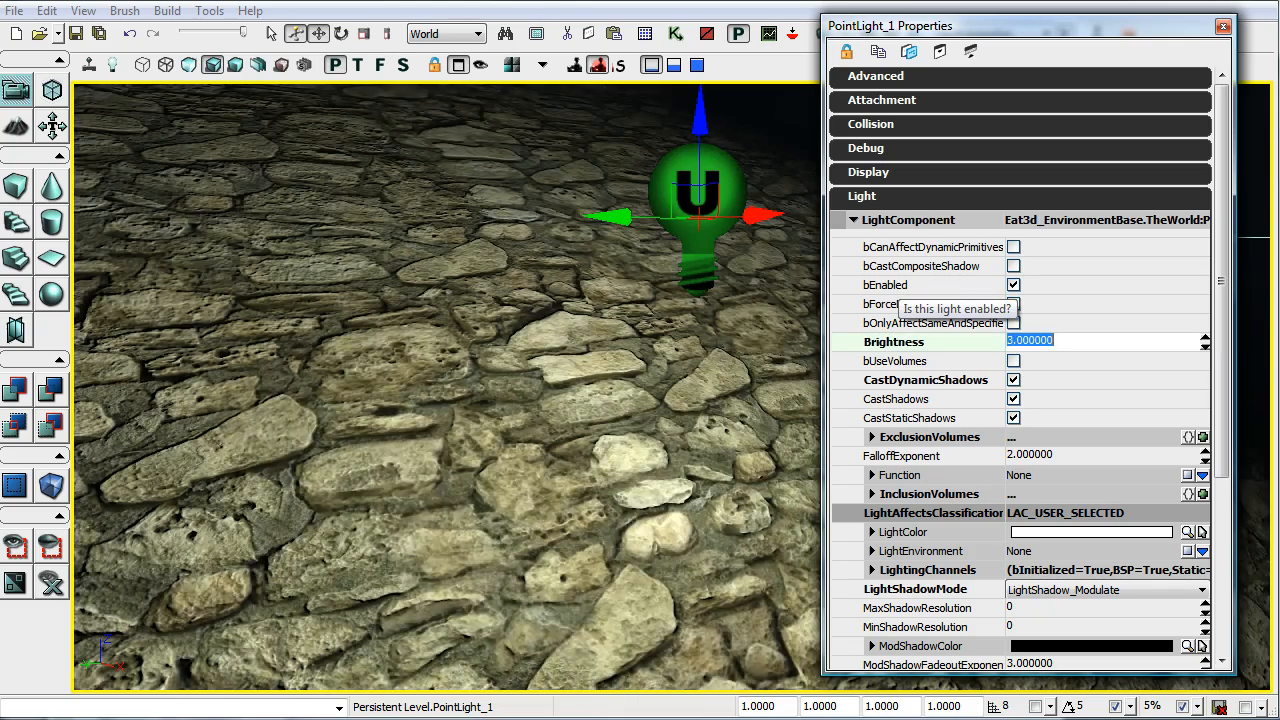
type("4")
key("Return")
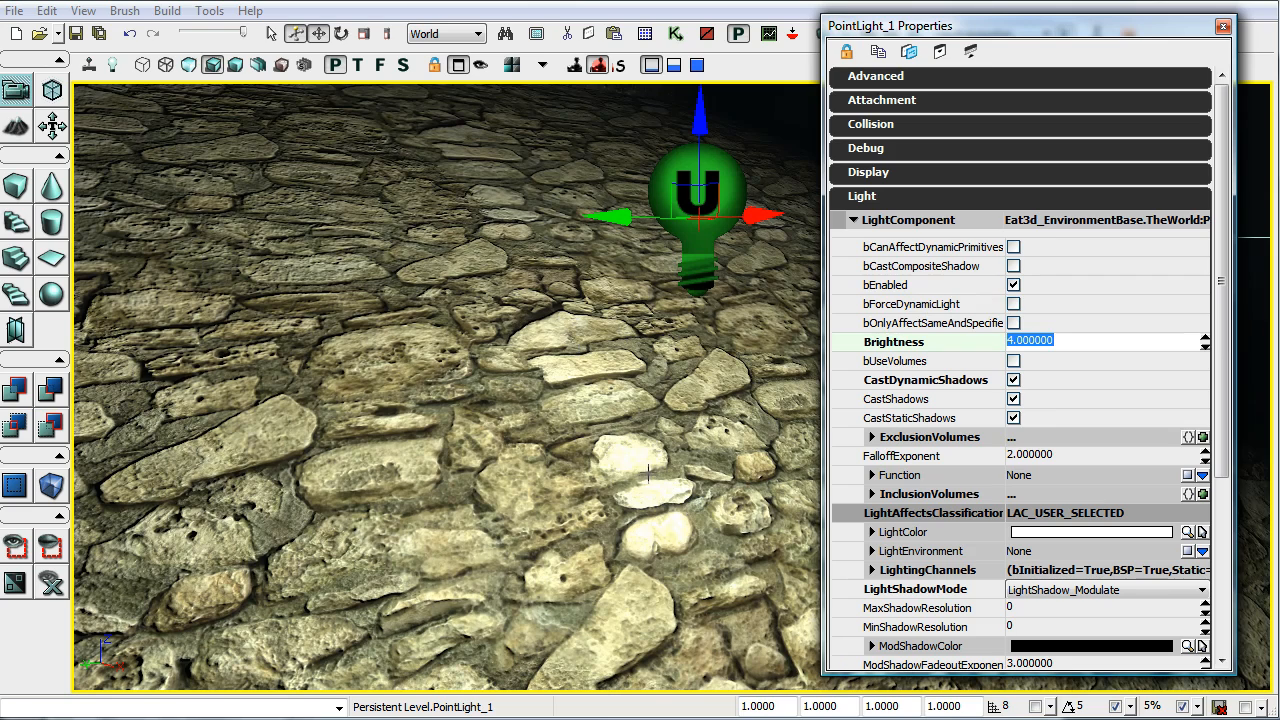
left_click_drag(1060, 343, 878, 310)
type("3")
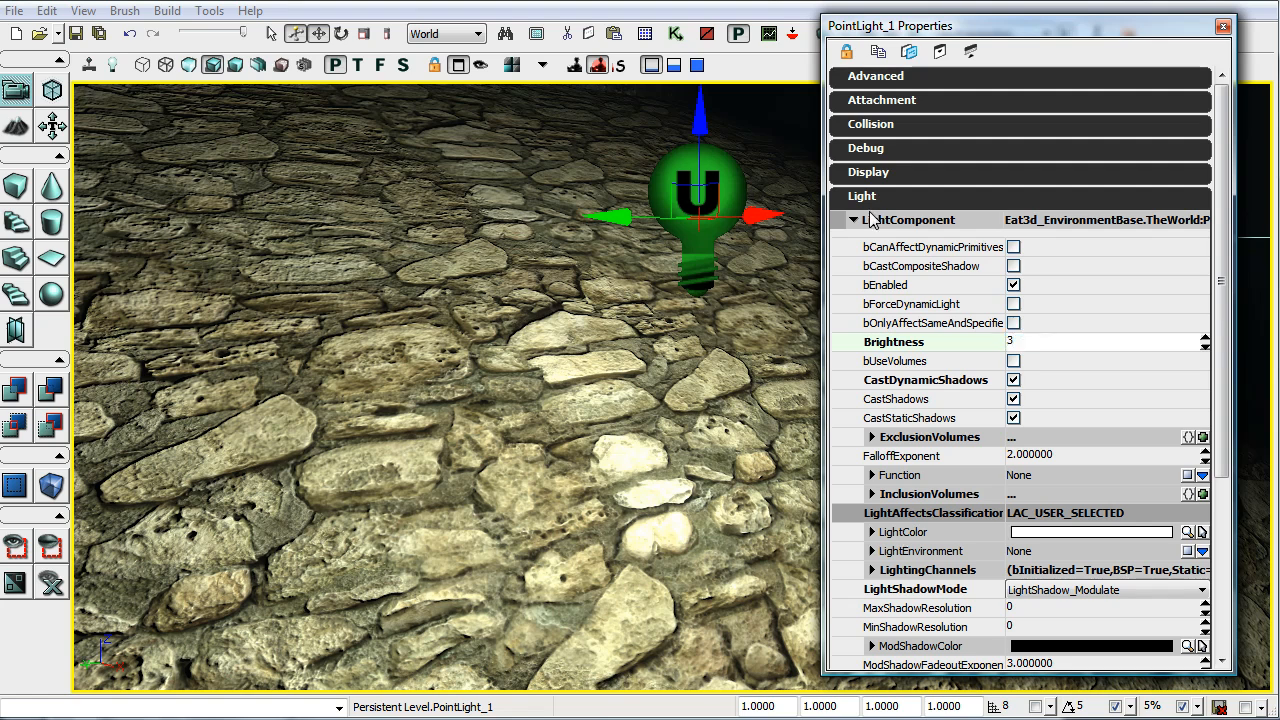
key("Return")
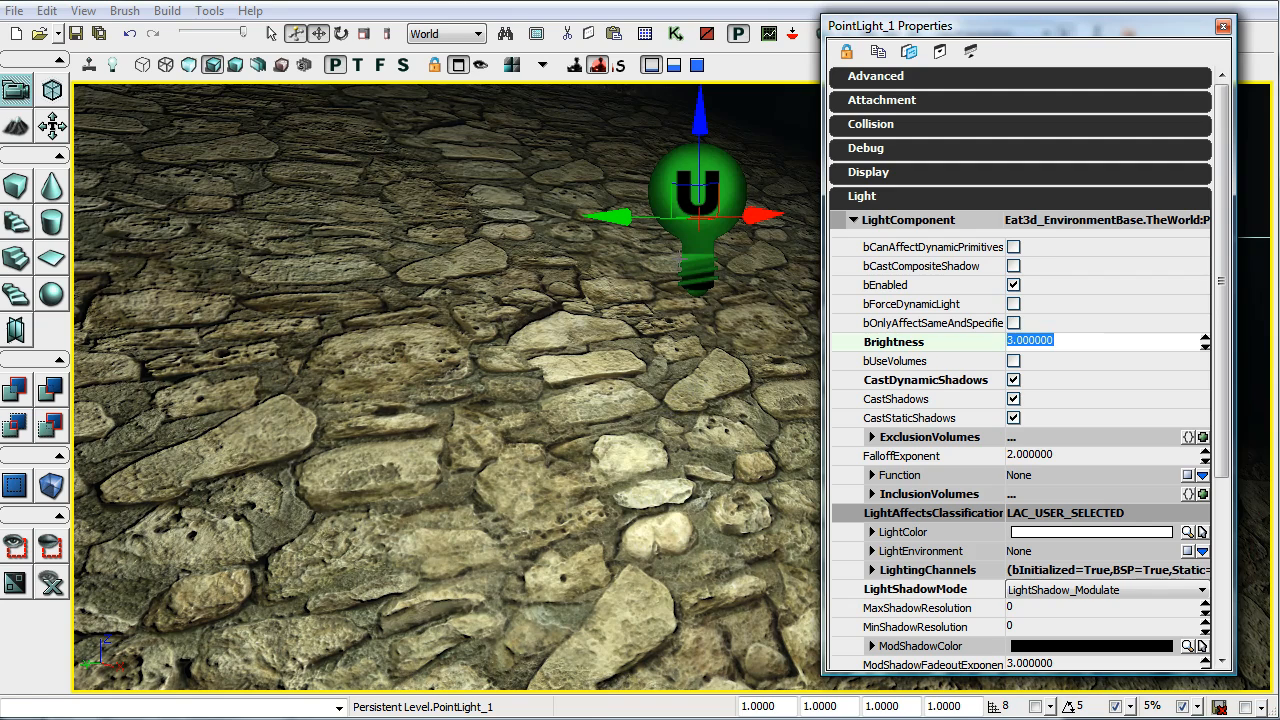
type("1")
key("Return")
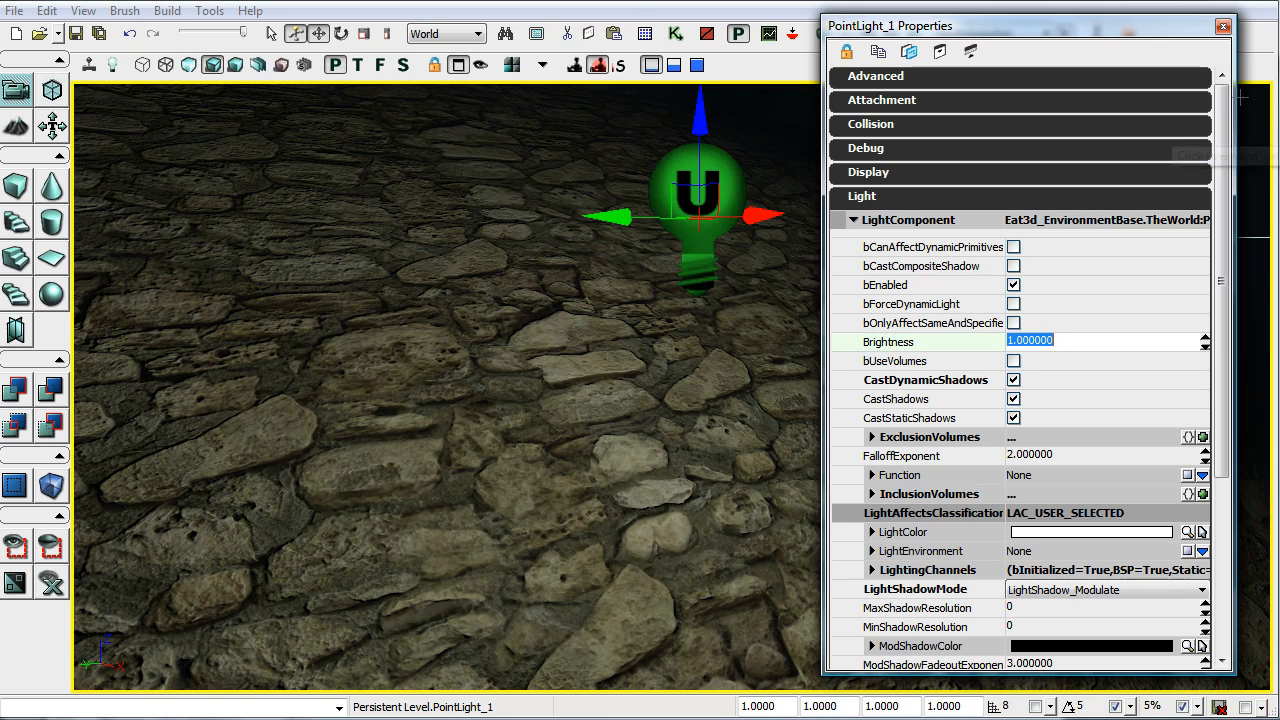
Step: Open the asdasd material from the a_aasd package for editing, keeping the package's textures accessible beside the material editor
left_click(652, 14)
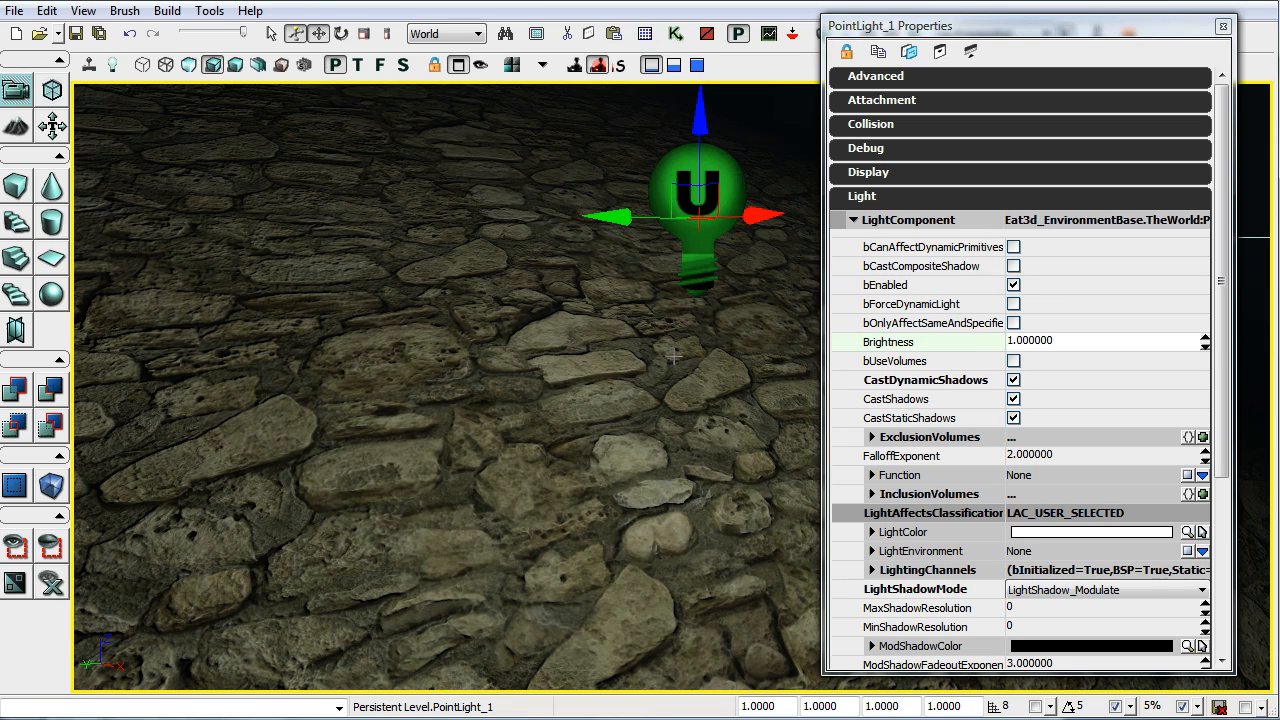
left_click(612, 36)
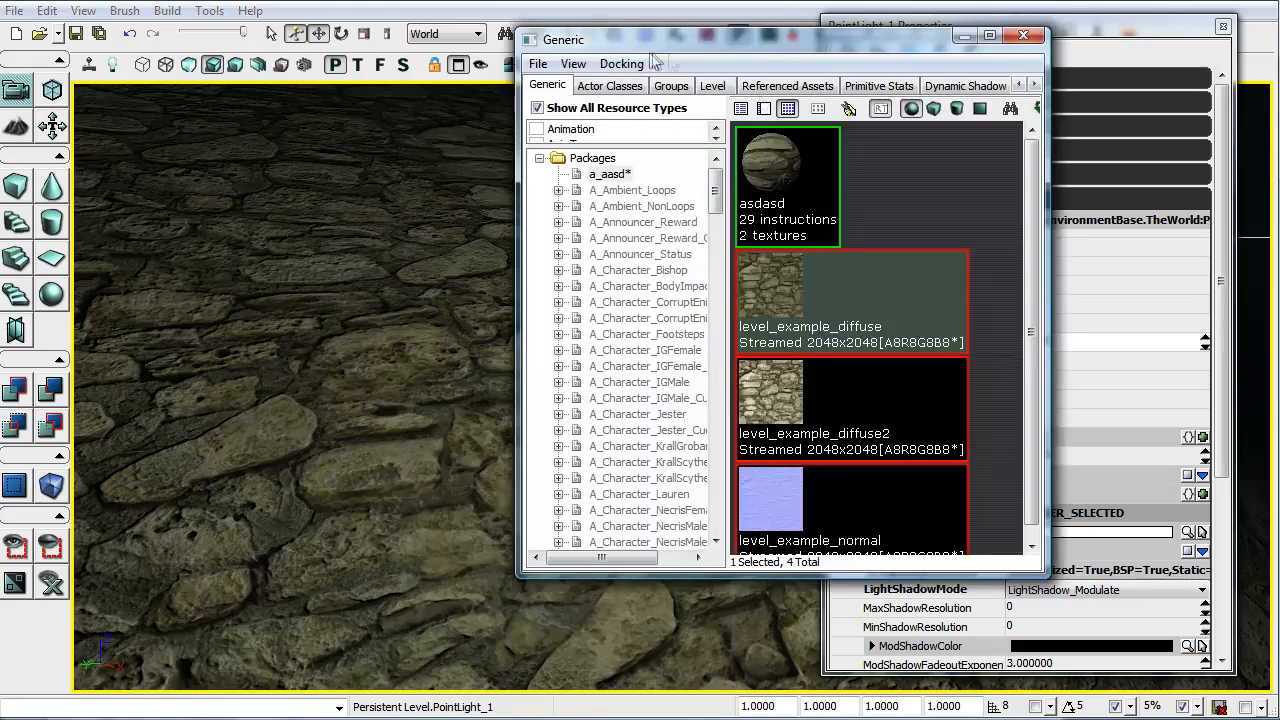
double_click(781, 178)
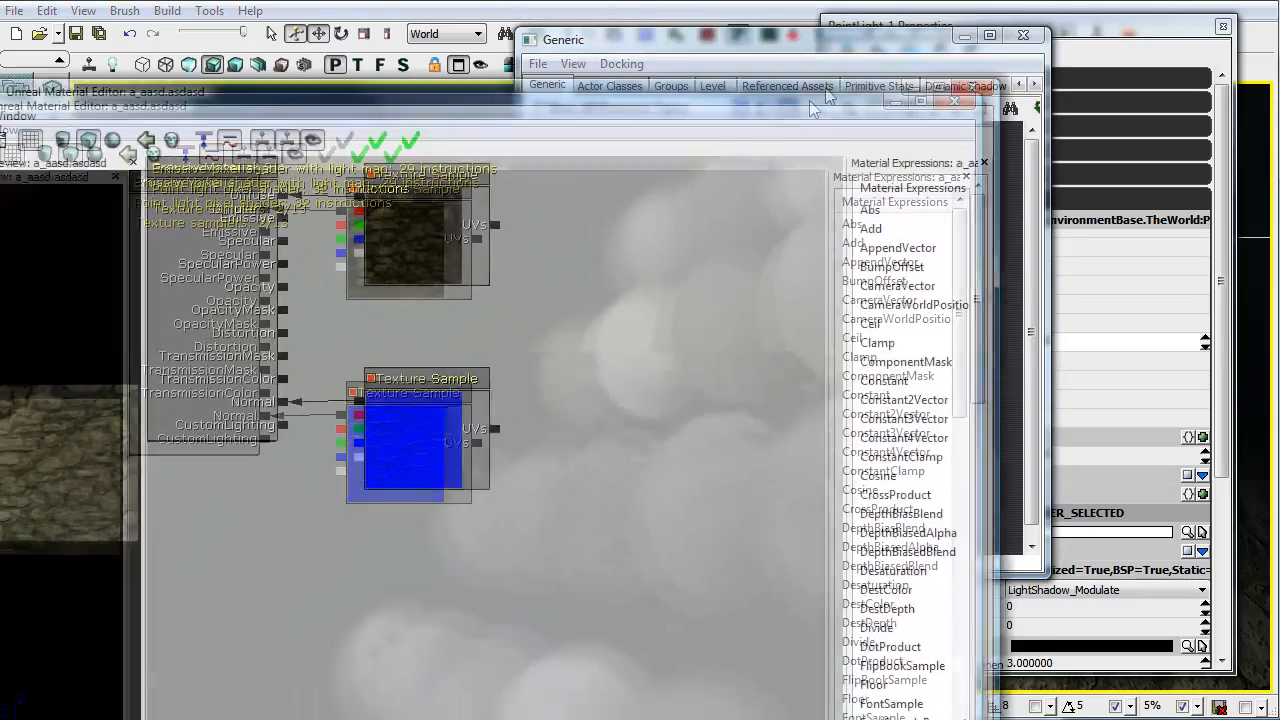
left_click_drag(829, 92, 854, 24)
left_click_drag(1024, 11, 802, 109)
left_click(886, 250)
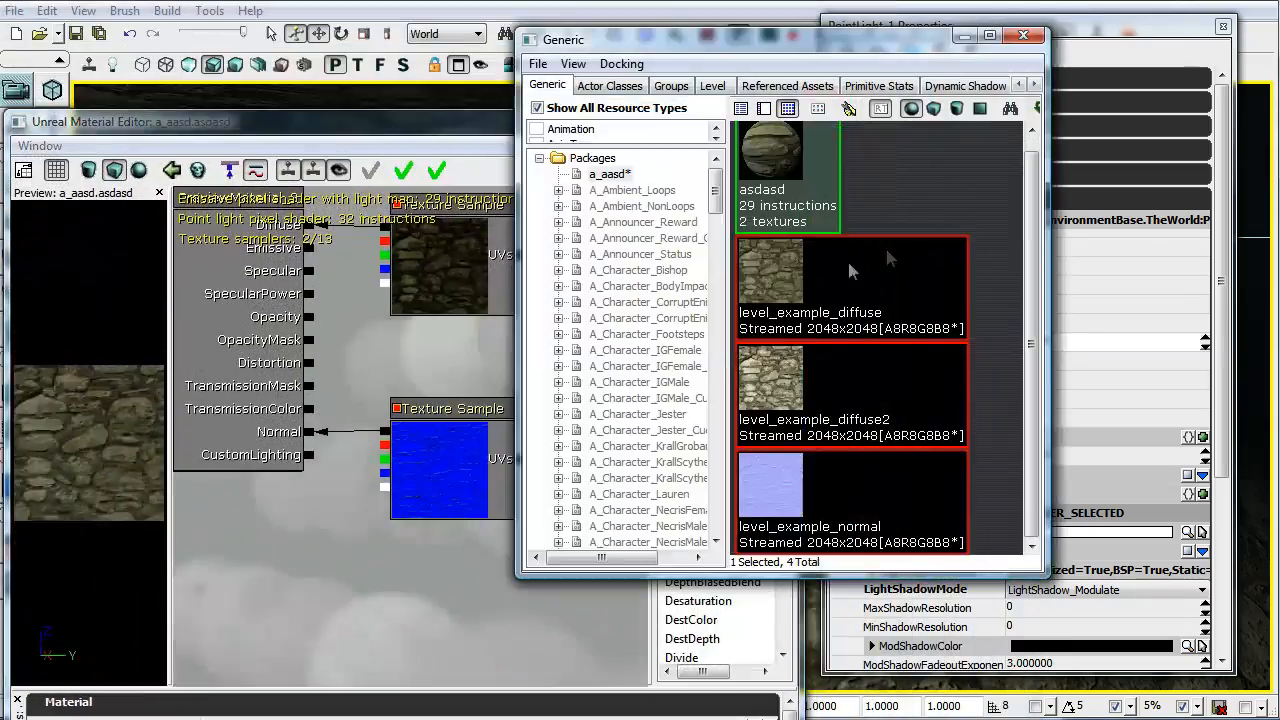
Step: Assign level_example_diffuse2 to the material's diffuse texture sample, apply the change, and close the material editor and browser
left_click(826, 368)
left_click(495, 264)
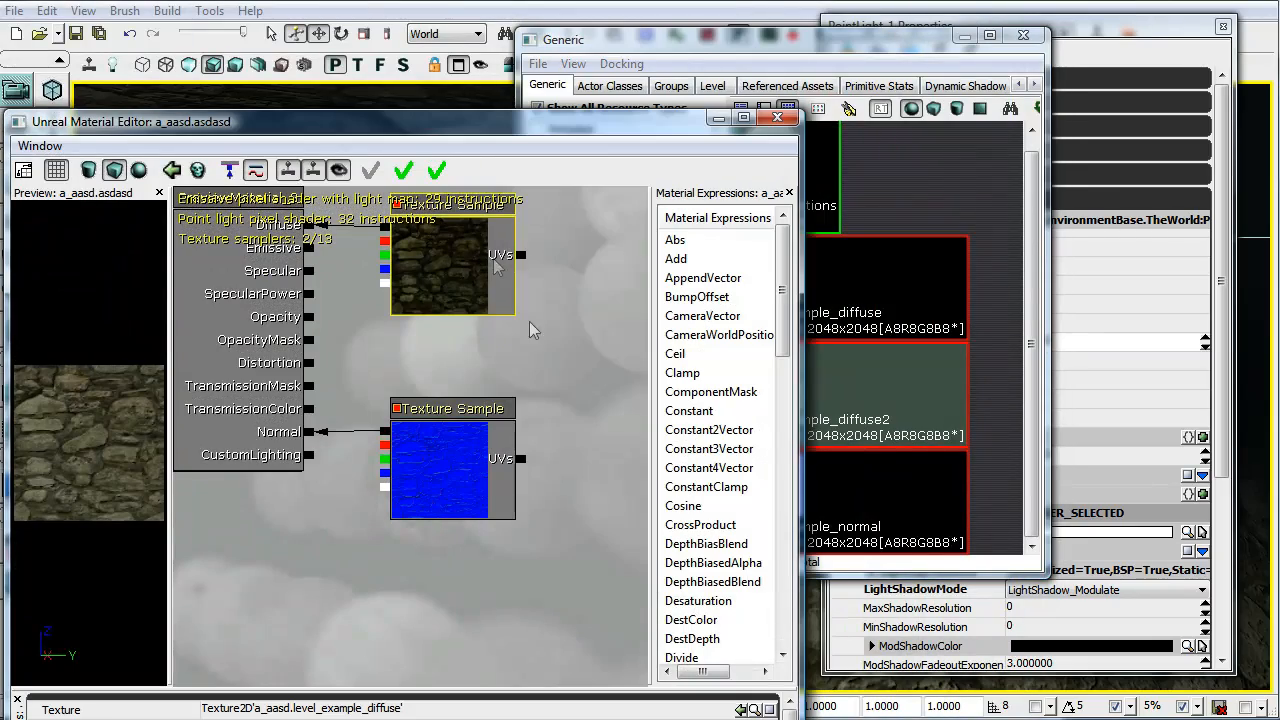
left_click_drag(608, 131, 737, 44)
left_click(869, 623)
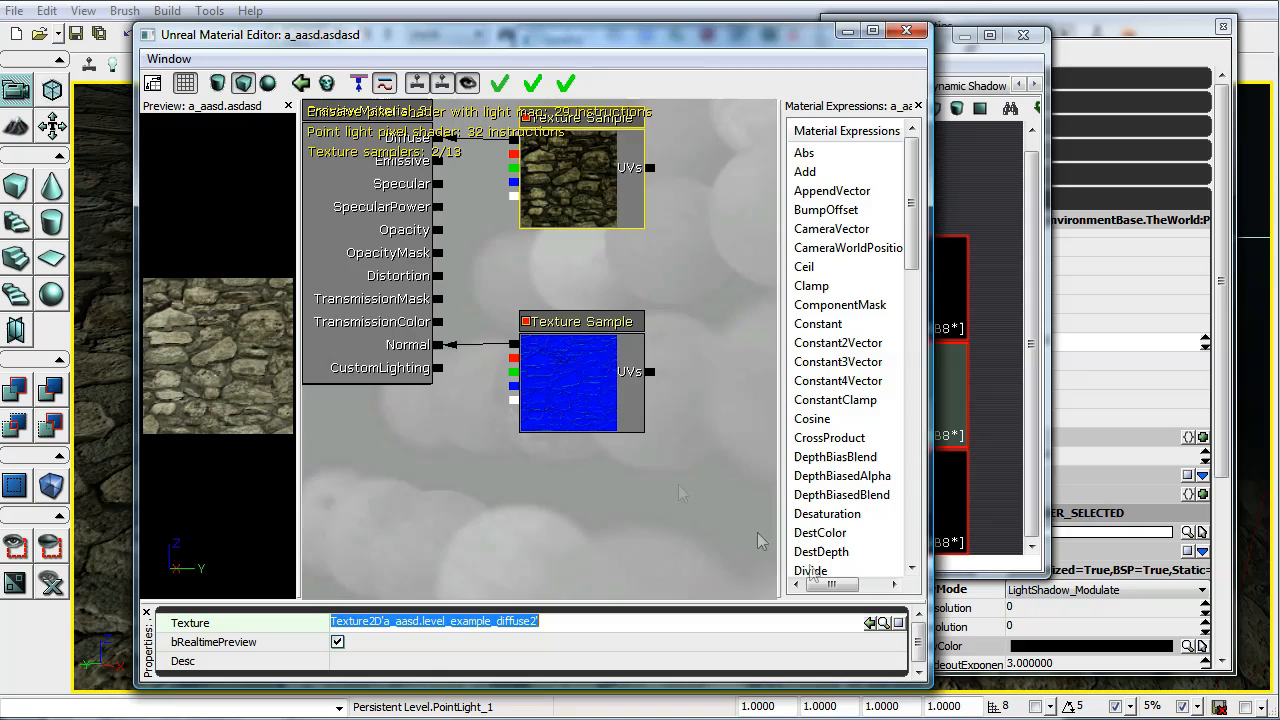
left_click(906, 31)
left_click(841, 514)
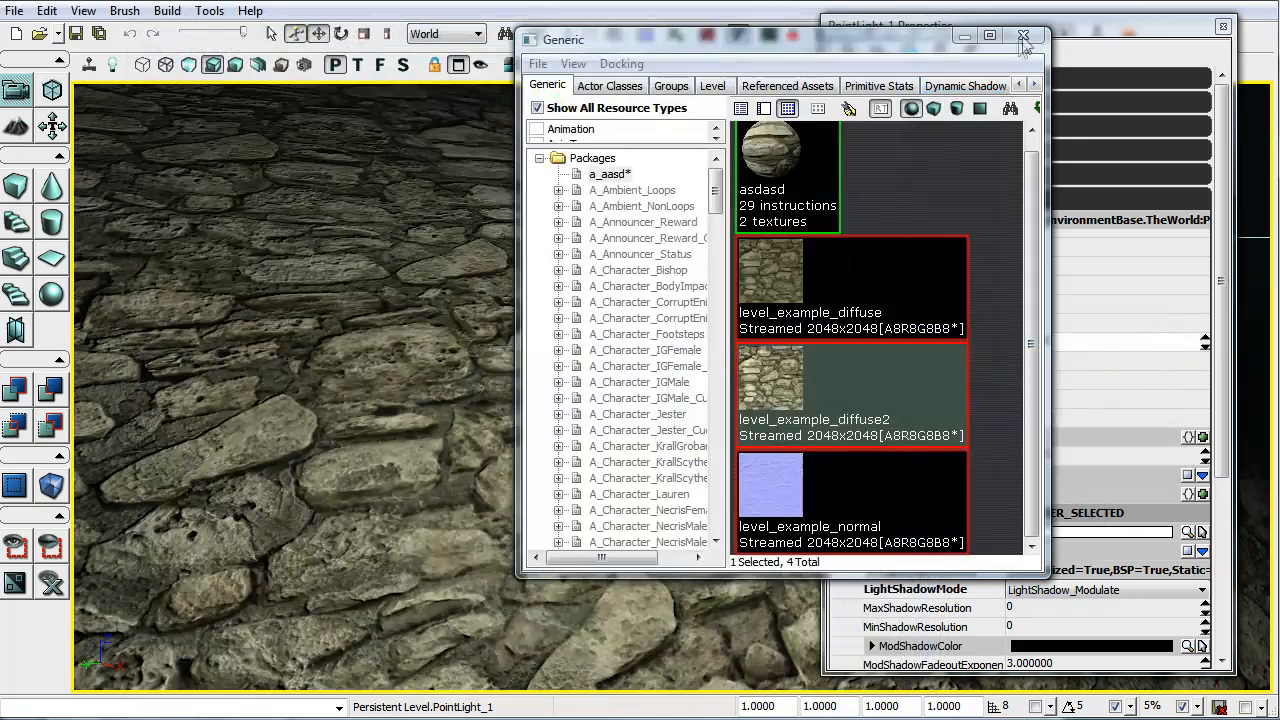
left_click(1023, 36)
Step: Test the point light's Brightness on the brighter stone texture at 2, 1, 0.5 and 0.2, and return it to 1
left_click(975, 345)
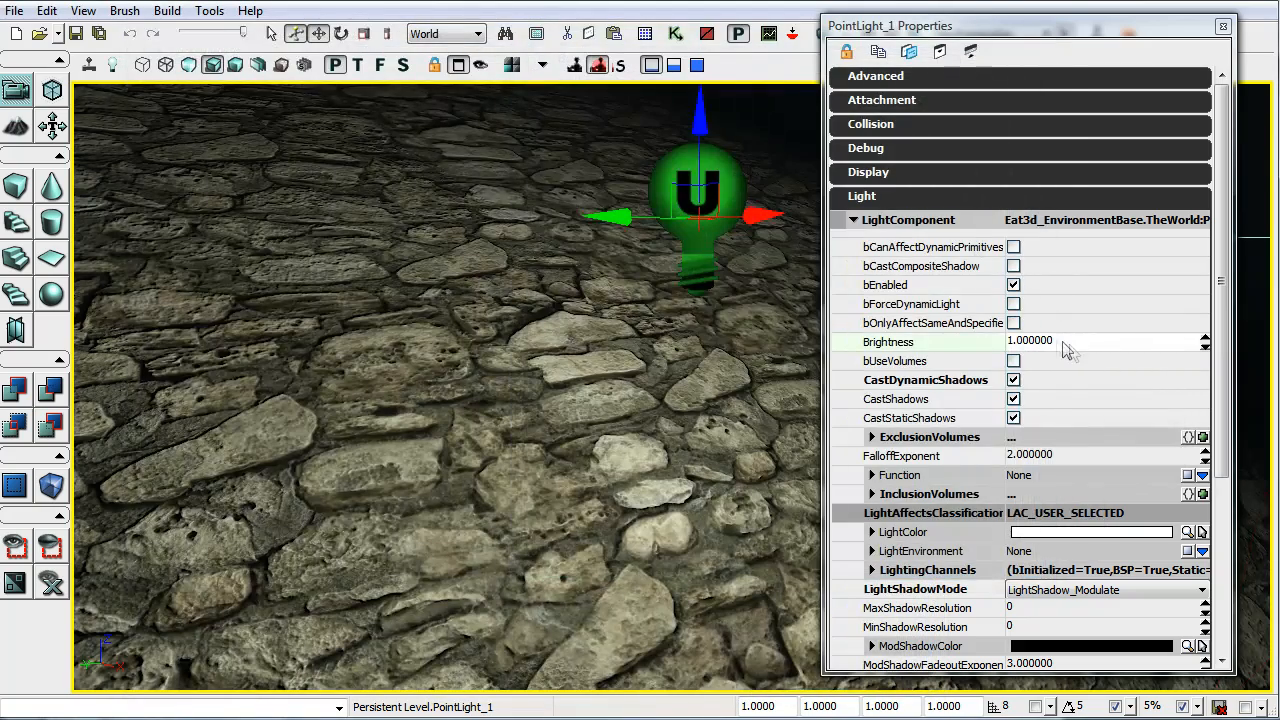
left_click_drag(1077, 346, 938, 386)
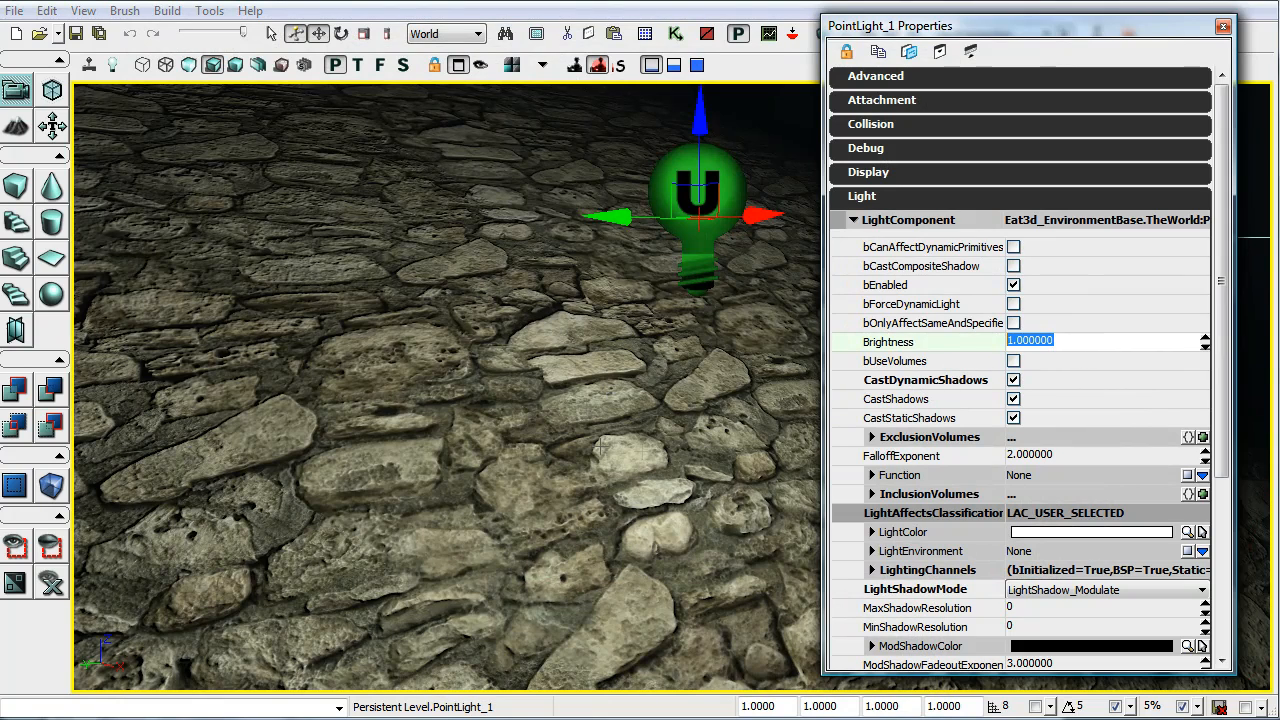
type("2")
key("Return")
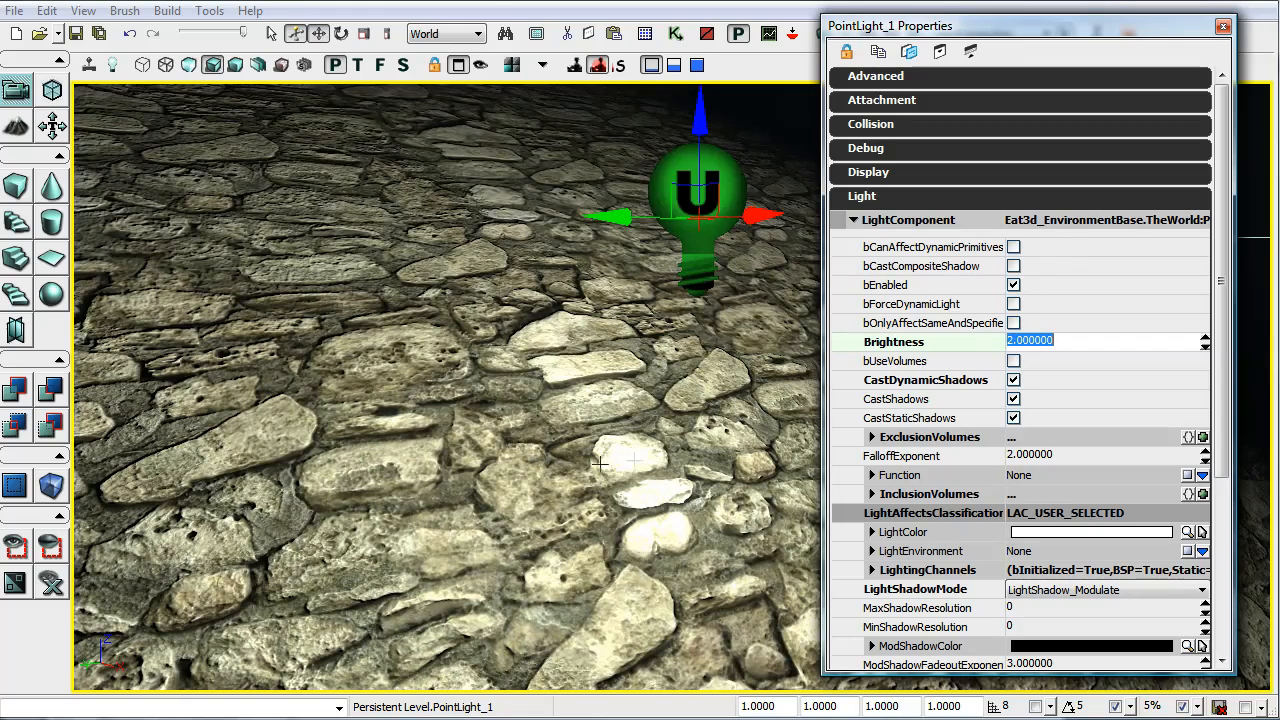
type("1")
key("Return")
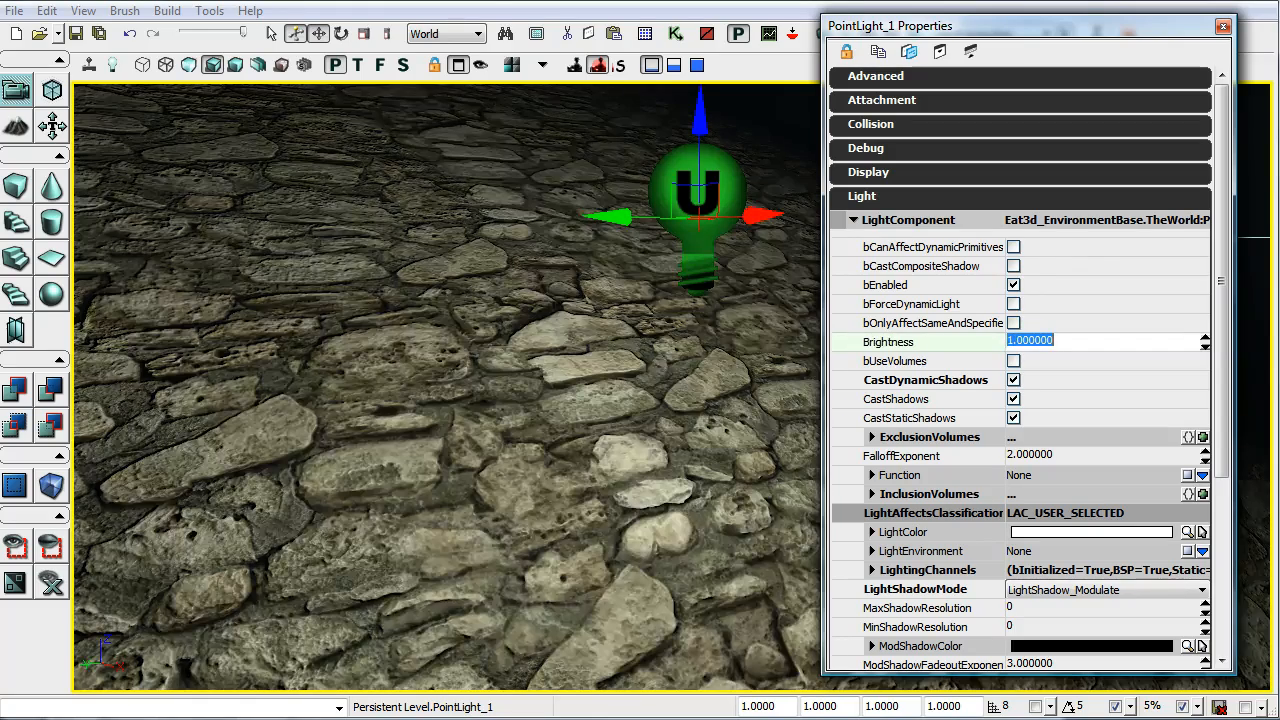
type("0.5")
key("Return")
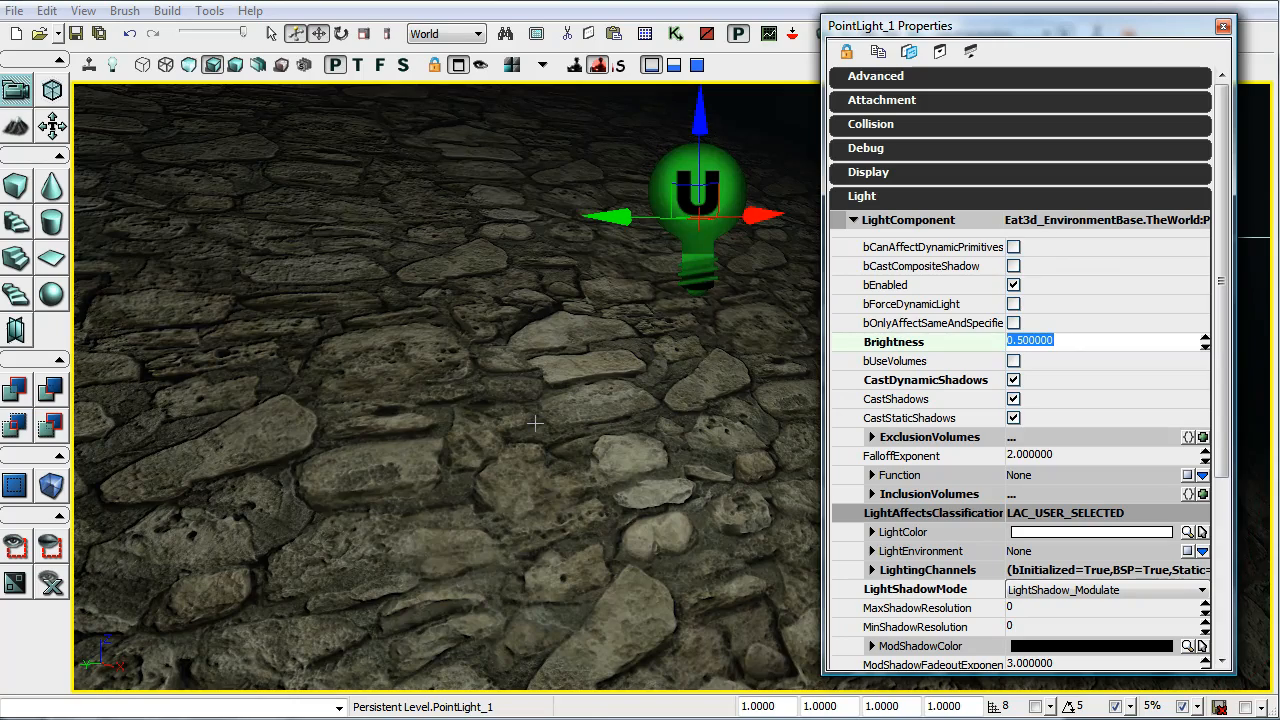
type("0.2")
key("Return")
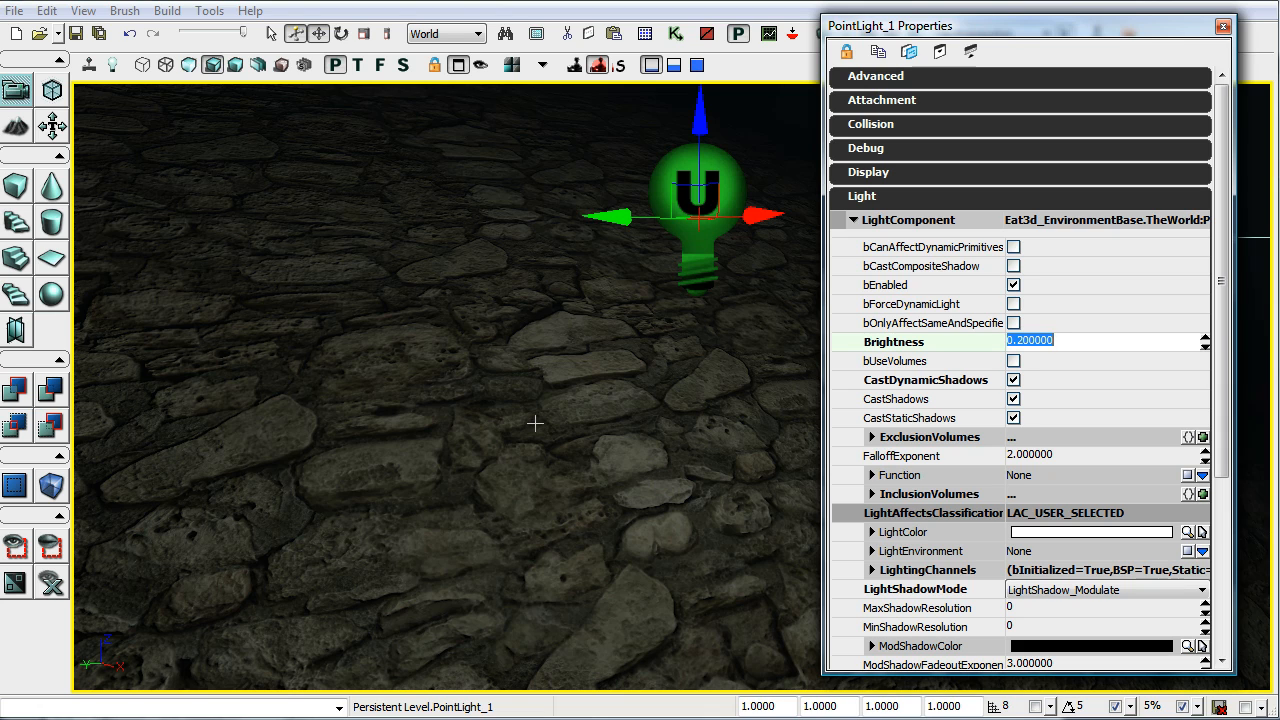
type("1")
key("Return")
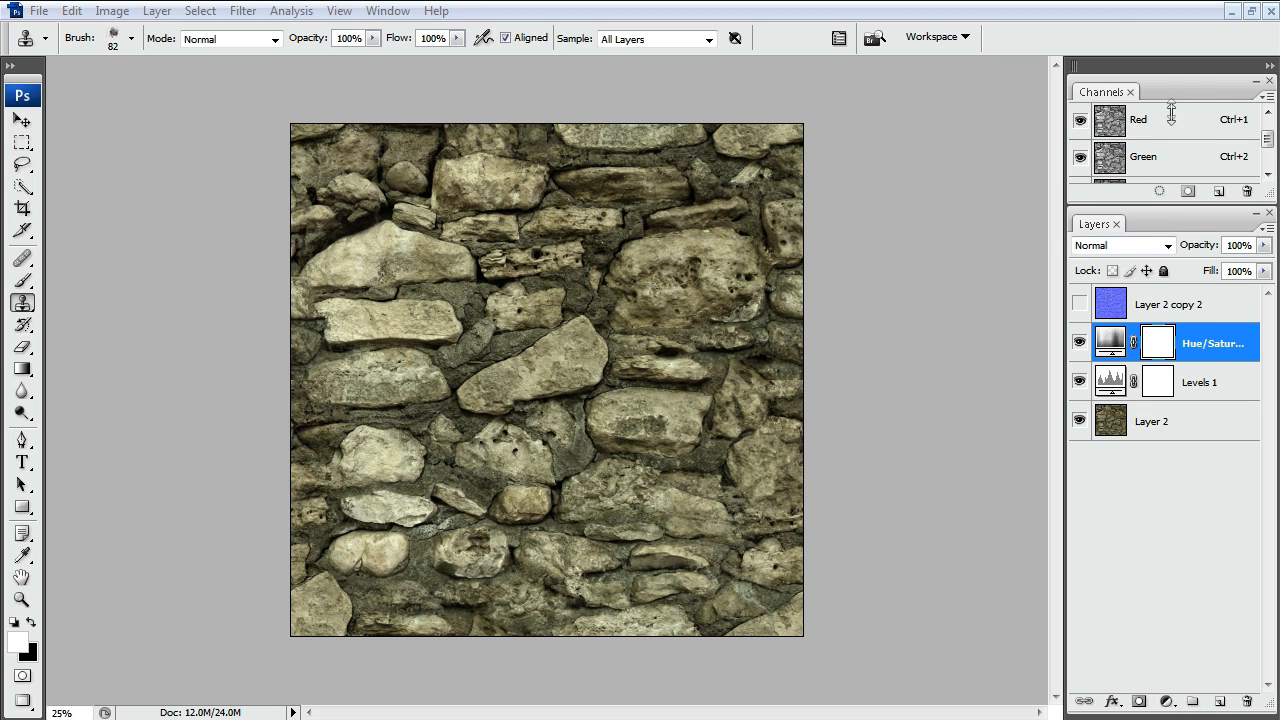
Step: In Photoshop, float the texture's document window, and show and select the Layer 2 copy 2 normal map layer
left_click(1250, 14)
left_click_drag(740, 76, 721, 88)
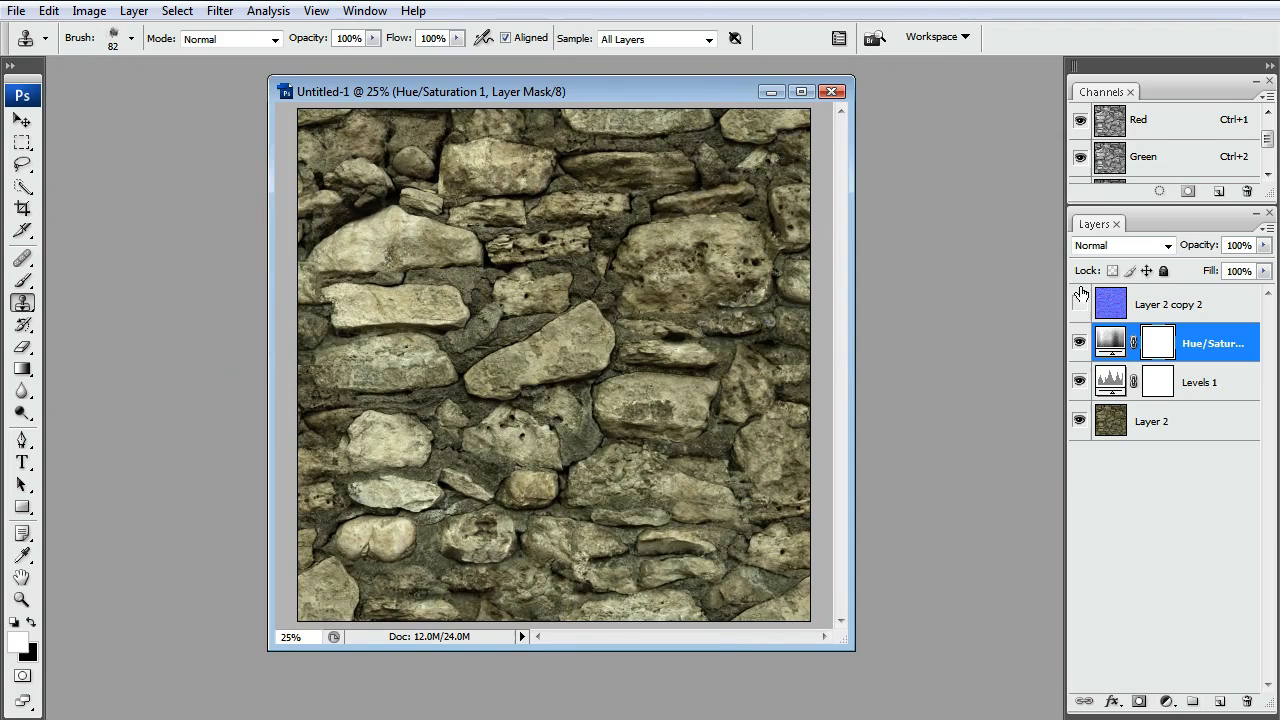
left_click(1079, 303)
left_click(1145, 310)
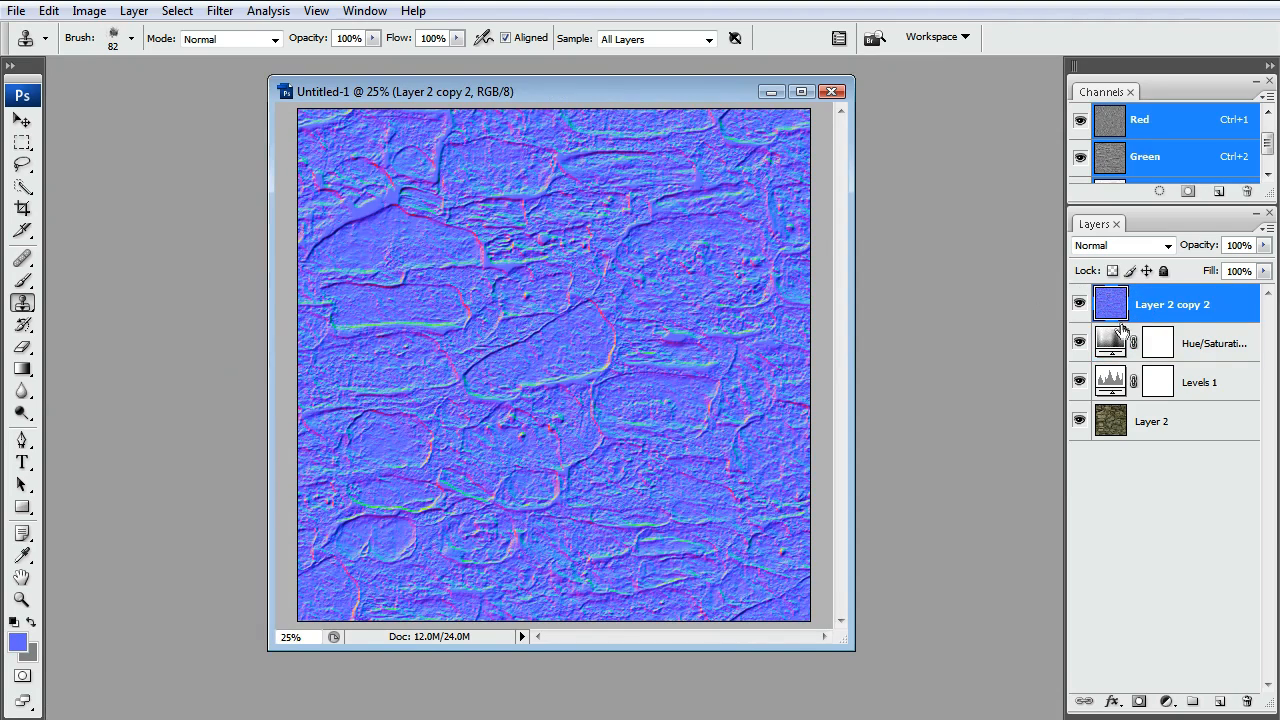